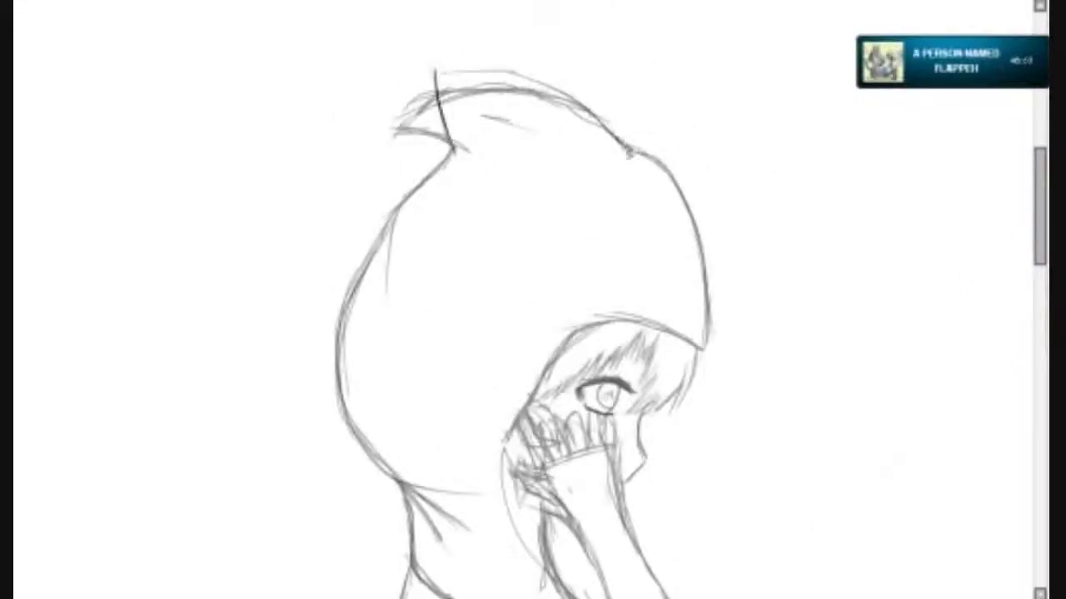
Step: Ink the fringe strands hanging from the hood's front edge and around the eye
{"action": "scroll", "coordinate": [533, 300], "scroll_direction": "down", "scroll_amount": 3}
{"action": "scroll", "coordinate": [533, 300], "scroll_direction": "up", "scroll_amount": 3}
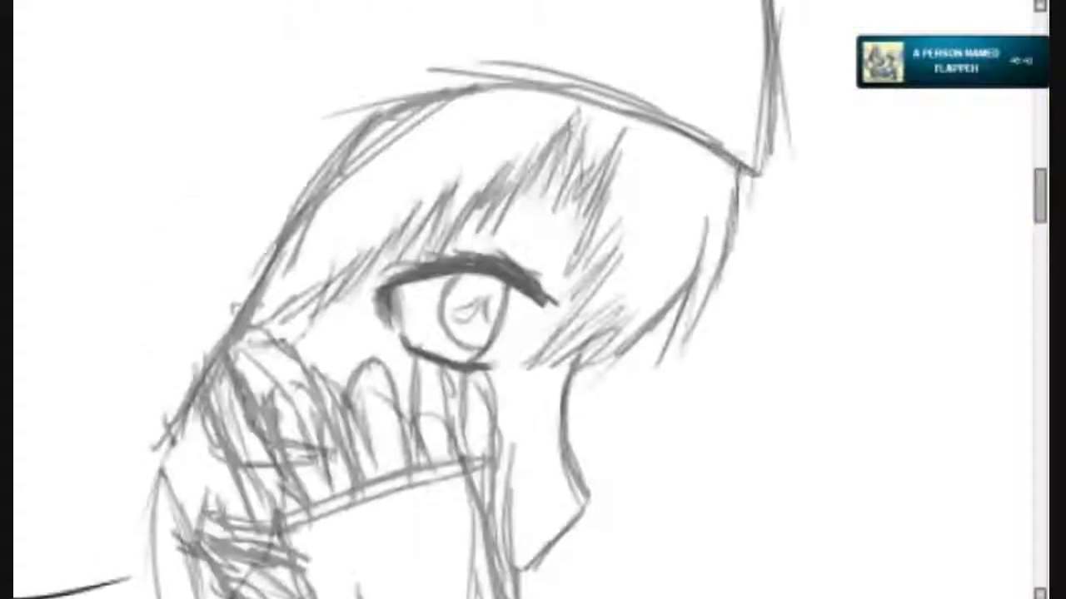
{"action": "left_click_drag", "start_coordinate": [736, 170], "coordinate": [678, 362]}
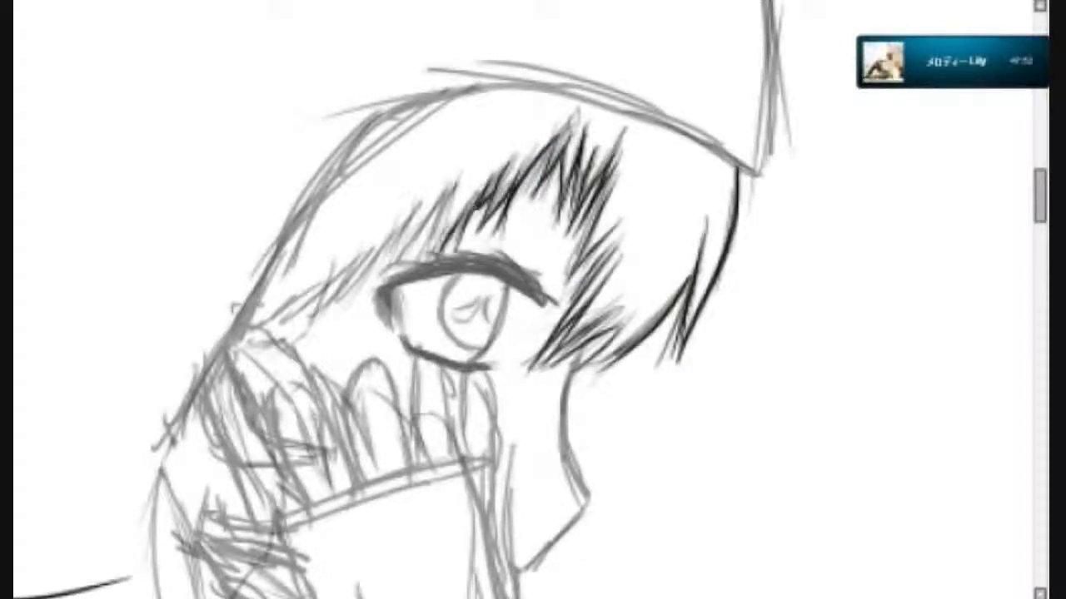
Step: Trace the fingers and outer edge of the raised hand over the rough sketch
{"action": "scroll", "coordinate": [533, 300], "scroll_direction": "down", "scroll_amount": 2}
{"action": "scroll", "coordinate": [533, 300], "scroll_direction": "down", "scroll_amount": 3}
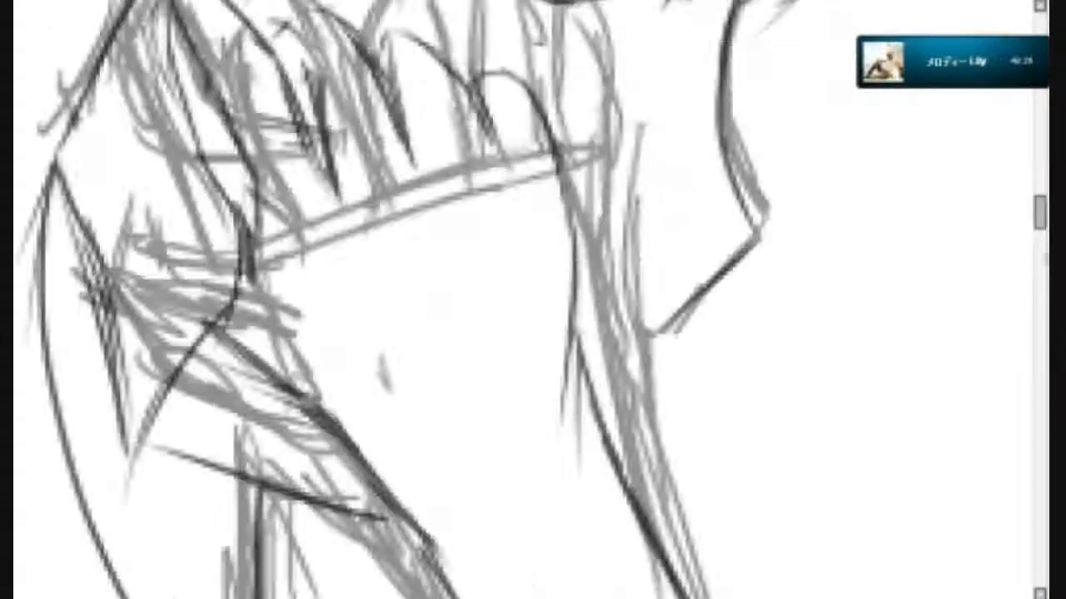
{"action": "scroll", "coordinate": [533, 300], "scroll_direction": "up", "scroll_amount": 3}
{"action": "left_click_drag", "start_coordinate": [458, 204], "coordinate": [554, 450]}
{"action": "left_click_drag", "start_coordinate": [583, 287], "coordinate": [632, 437]}
{"action": "left_click_drag", "start_coordinate": [616, 254], "coordinate": [712, 403]}
{"action": "left_click_drag", "start_coordinate": [689, 300], "coordinate": [716, 395]}
{"action": "scroll", "coordinate": [533, 300], "scroll_direction": "down", "scroll_amount": 2}
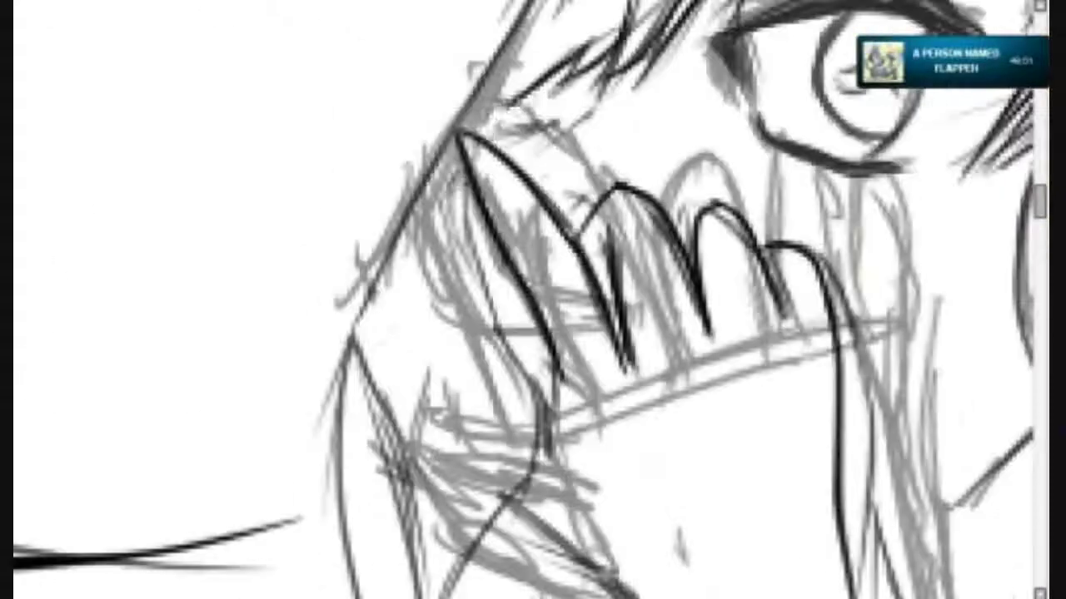
{"action": "left_click_drag", "start_coordinate": [483, 178], "coordinate": [458, 321]}
Step: Draw the jagged hair strands hanging behind the hand, inside the hood opening
{"action": "scroll", "coordinate": [532, 300], "scroll_direction": "down", "scroll_amount": 4}
{"action": "left_click_drag", "start_coordinate": [346, 116], "coordinate": [383, 262]}
{"action": "left_click_drag", "start_coordinate": [524, 217], "coordinate": [533, 316]}
{"action": "left_click_drag", "start_coordinate": [370, 192], "coordinate": [449, 420]}
{"action": "left_click_drag", "start_coordinate": [404, 283], "coordinate": [487, 478]}
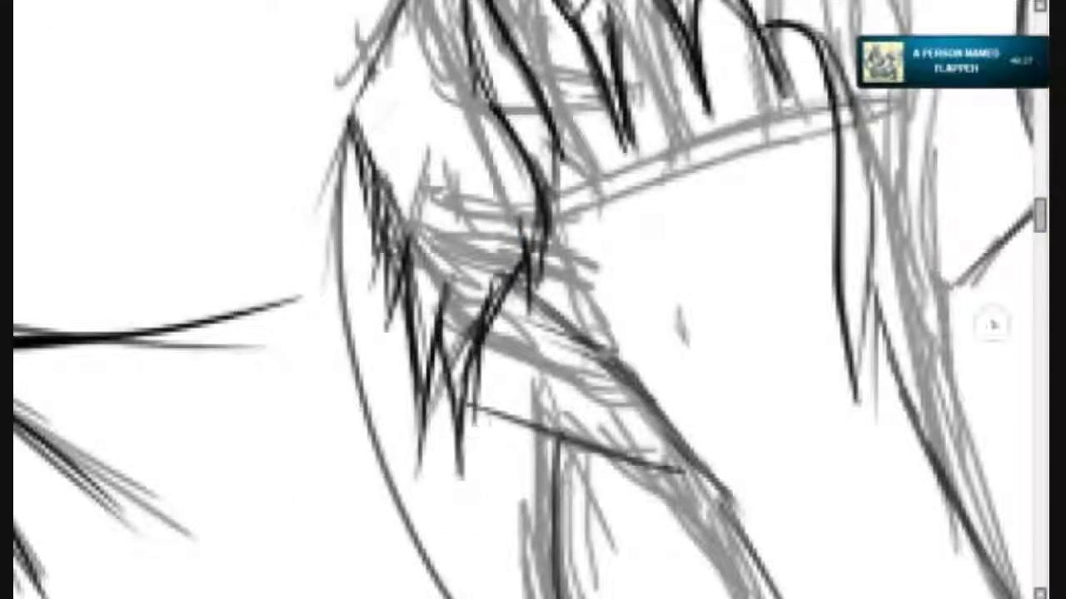
Step: Trace both edges of the forearm, the elbow and the underside of the upper arm
{"action": "scroll", "coordinate": [533, 300], "scroll_direction": "right", "scroll_amount": 5}
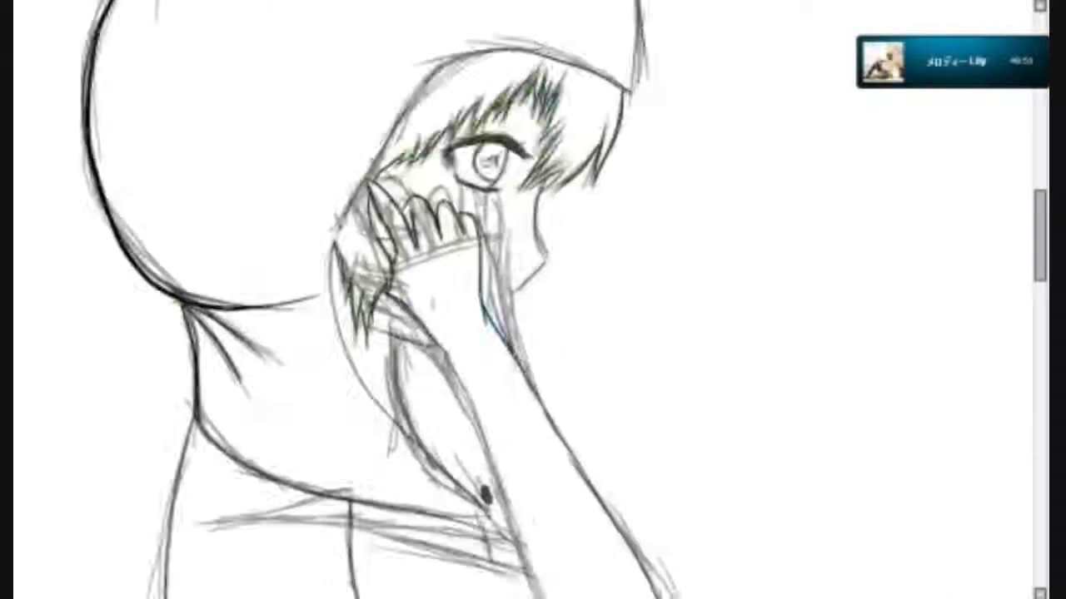
{"action": "scroll", "coordinate": [532, 299], "scroll_direction": "down", "scroll_amount": 2}
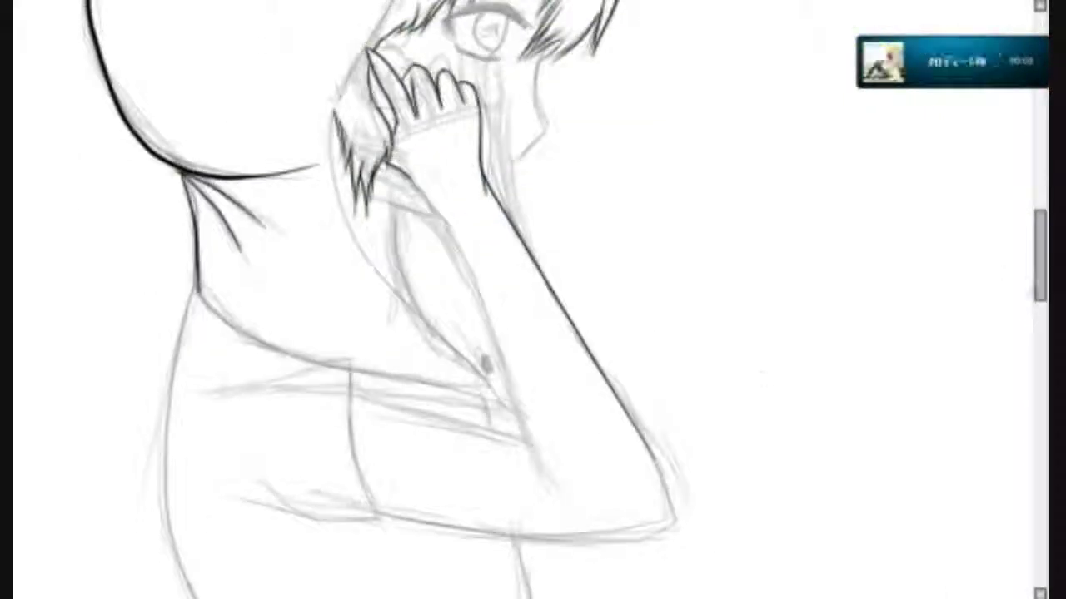
{"action": "scroll", "coordinate": [532, 300], "scroll_direction": "down", "scroll_amount": 2}
{"action": "left_click_drag", "start_coordinate": [381, 385], "coordinate": [730, 380]}
{"action": "scroll", "coordinate": [462, 239], "scroll_direction": "up", "scroll_amount": 2}
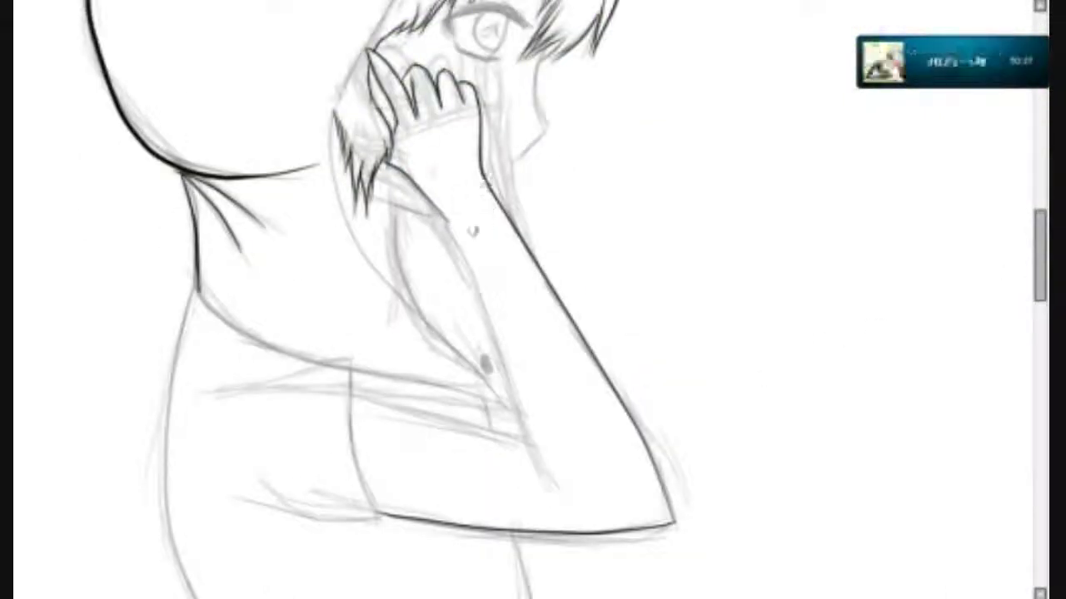
{"action": "left_click_drag", "start_coordinate": [415, 186], "coordinate": [550, 470]}
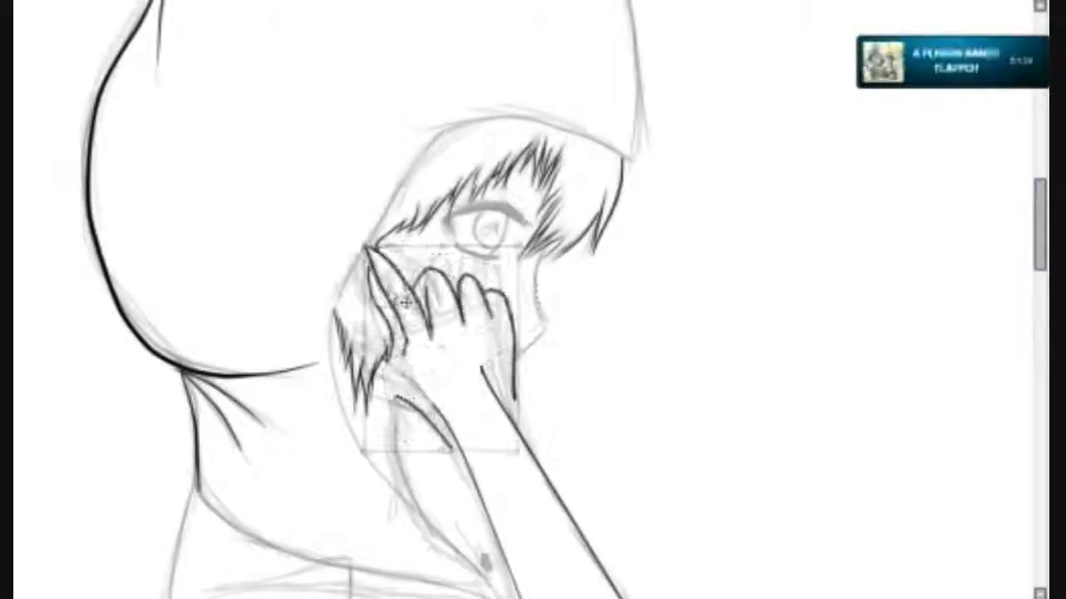
Step: Redraw the raised arm with a longer forearm, an extended elbow and a matching upper arm
{"action": "scroll", "coordinate": [629, 433], "scroll_direction": "down", "scroll_amount": 3}
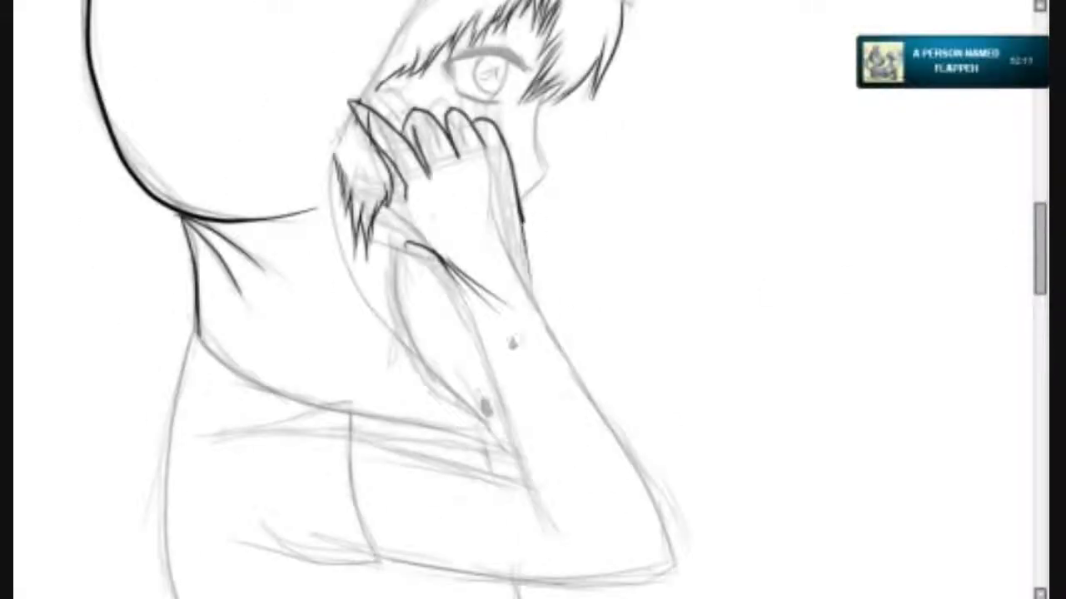
{"action": "scroll", "coordinate": [554, 323], "scroll_direction": "down", "scroll_amount": 3}
{"action": "left_click_drag", "start_coordinate": [366, 392], "coordinate": [658, 437]}
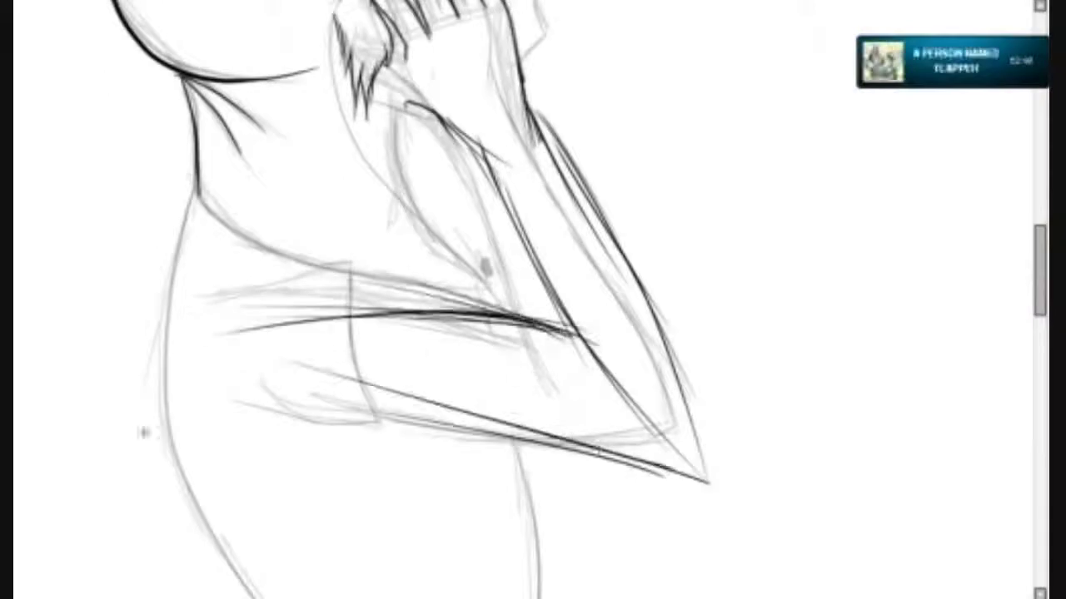
{"action": "left_click_drag", "start_coordinate": [662, 329], "coordinate": [633, 437]}
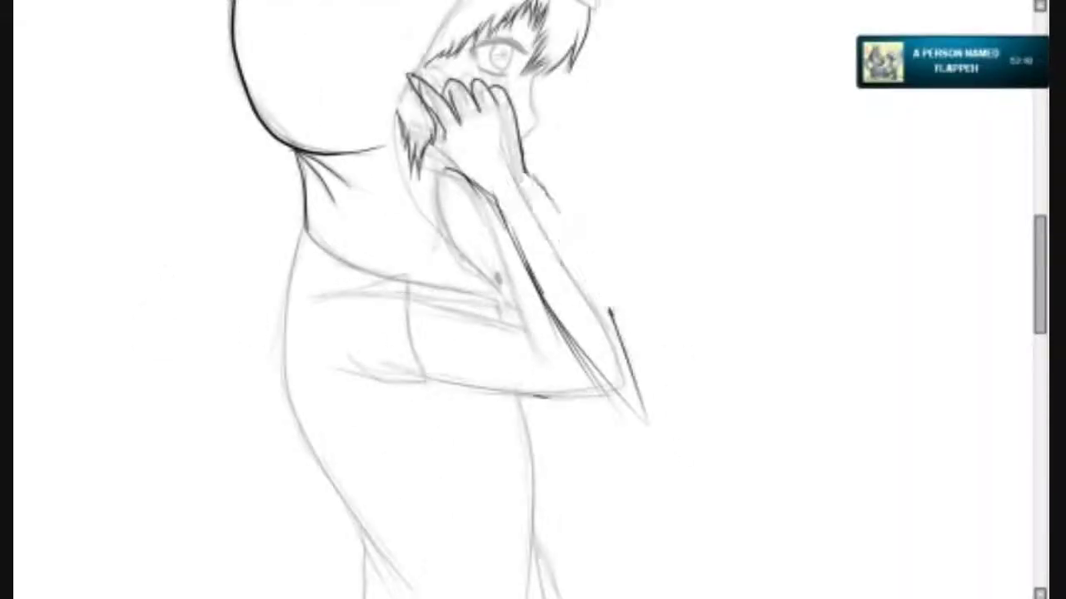
{"action": "left_click_drag", "start_coordinate": [524, 171], "coordinate": [649, 427]}
{"action": "left_click_drag", "start_coordinate": [649, 429], "coordinate": [482, 379]}
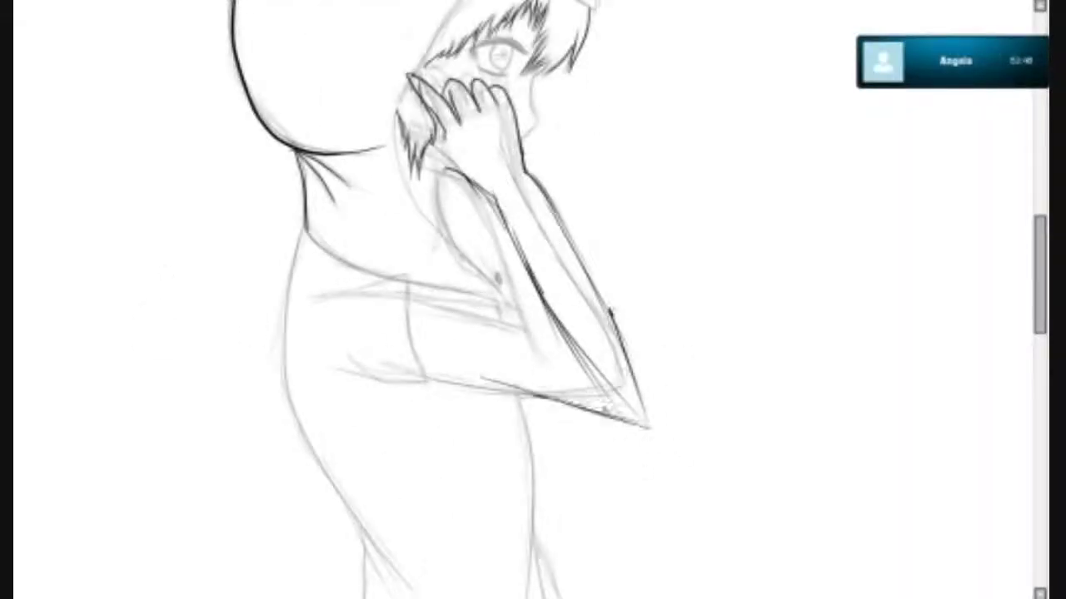
{"action": "left_click_drag", "start_coordinate": [392, 354], "coordinate": [566, 405]}
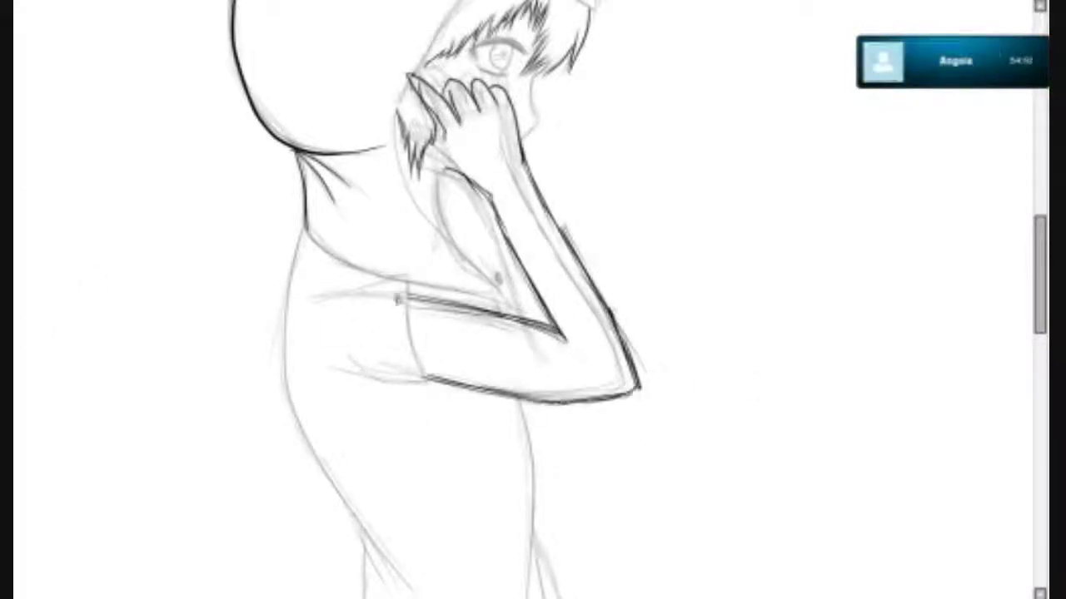
Step: Trace the hood's face opening with its folds, the collar and the face profile
{"action": "scroll", "coordinate": [583, 337], "scroll_direction": "up", "scroll_amount": 5}
{"action": "scroll", "coordinate": [516, 407], "scroll_direction": "down", "scroll_amount": 3}
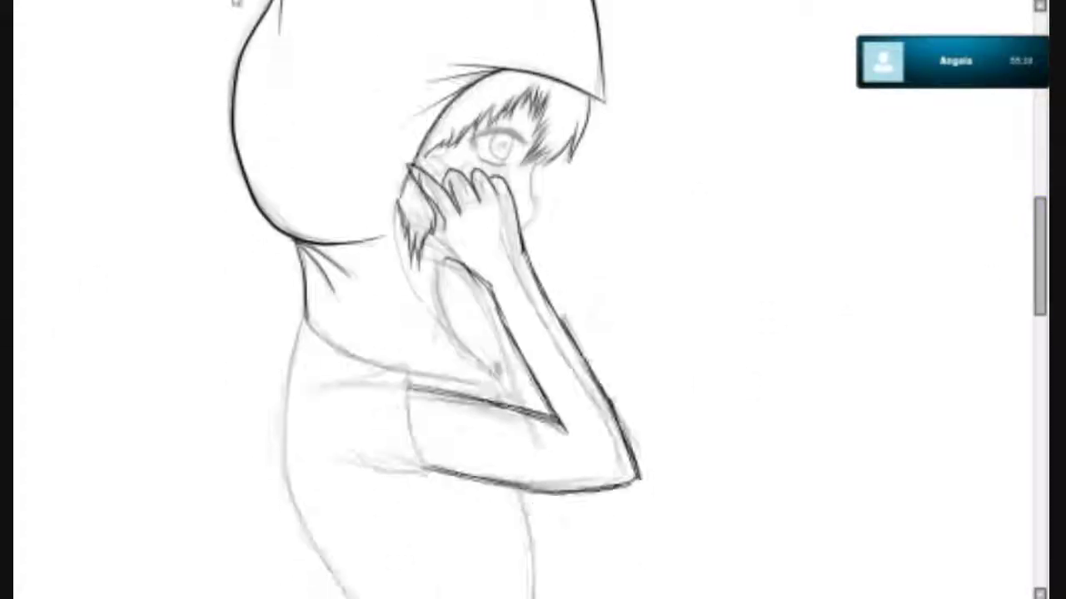
{"action": "key", "text": "ctrl+plus"}
{"action": "scroll", "coordinate": [472, 580], "scroll_direction": "down", "scroll_amount": 3}
{"action": "key", "text": "ctrl+minus"}
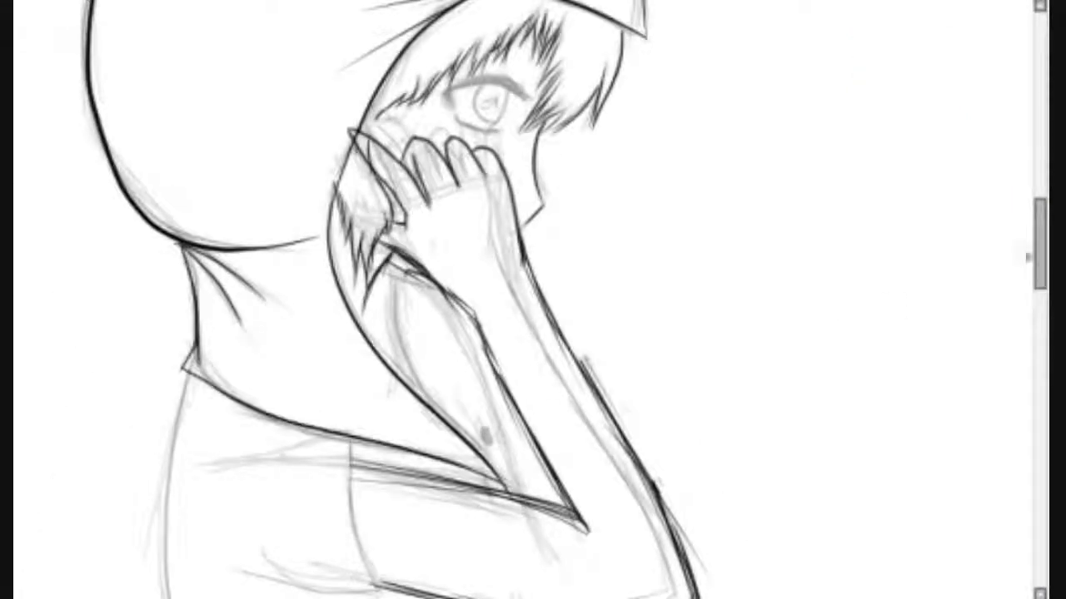
Step: Trace the torso, the shirt hem and the outline and folds of the shorts
{"action": "scroll", "coordinate": [533, 299], "scroll_direction": "down", "scroll_amount": 10}
{"action": "scroll", "coordinate": [533, 300], "scroll_direction": "down", "scroll_amount": 5}
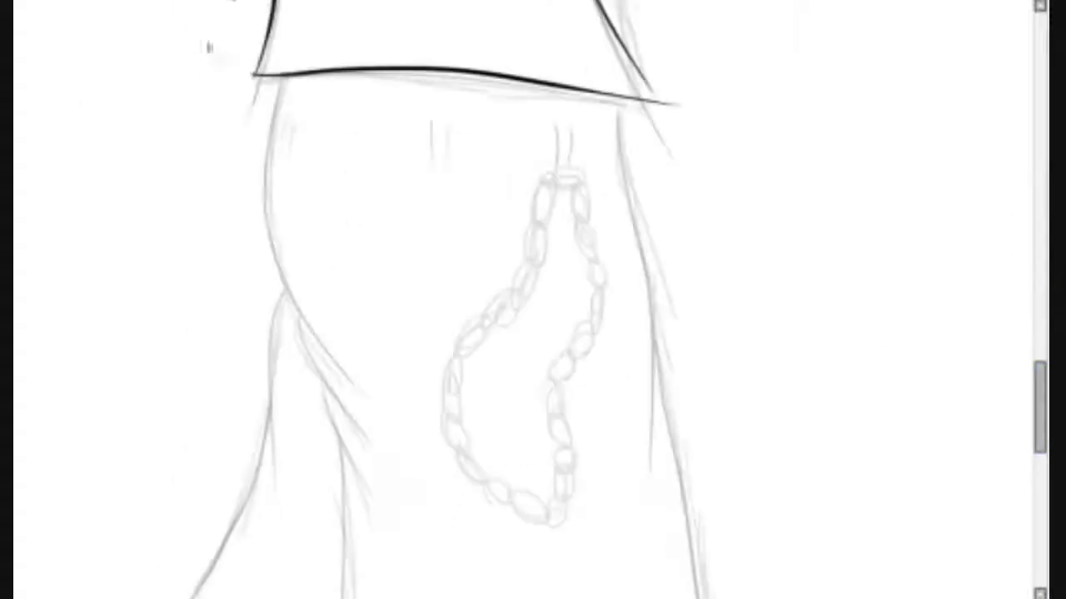
{"action": "key", "text": "ctrl+minus"}
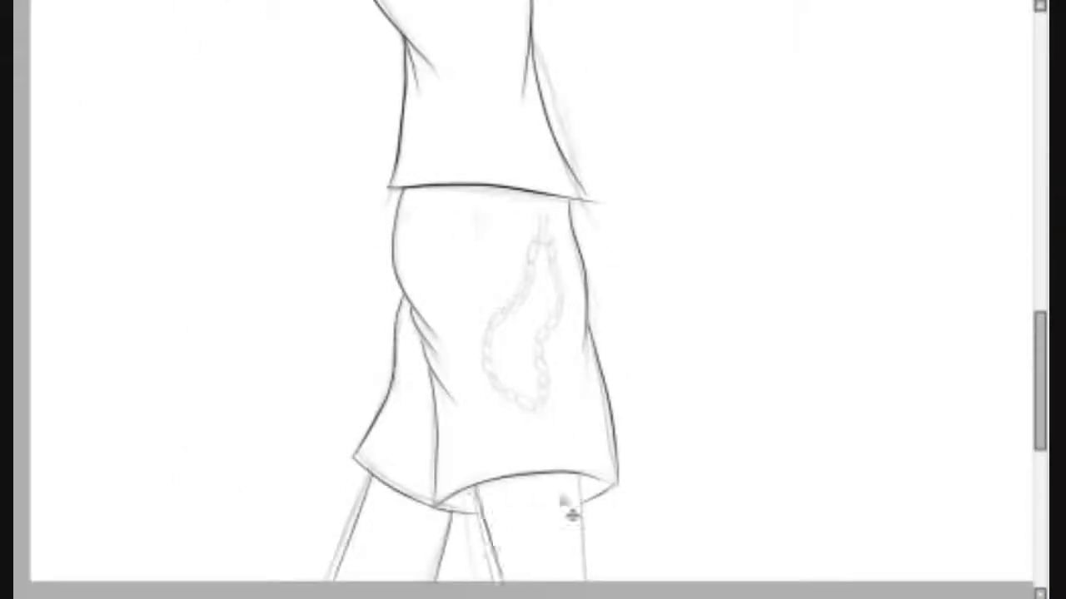
Step: Trace the eye with thick upper lashes, a lower lid, an iris and a pupil
{"action": "scroll", "coordinate": [572, 515], "scroll_direction": "up", "scroll_amount": 10}
{"action": "key", "text": "ctrl+plus"}
{"action": "left_click_drag", "start_coordinate": [391, 233], "coordinate": [650, 275]}
{"action": "mouse_move", "coordinate": [366, 245]}
{"action": "left_mouse_down"}
{"action": "mouse_move", "coordinate": [600, 221]}
{"action": "mouse_move", "coordinate": [404, 321]}
{"action": "mouse_move", "coordinate": [449, 237]}
{"action": "left_mouse_up"}
{"action": "left_click_drag", "start_coordinate": [413, 342], "coordinate": [566, 374]}
{"action": "left_click_drag", "start_coordinate": [575, 250], "coordinate": [533, 366]}
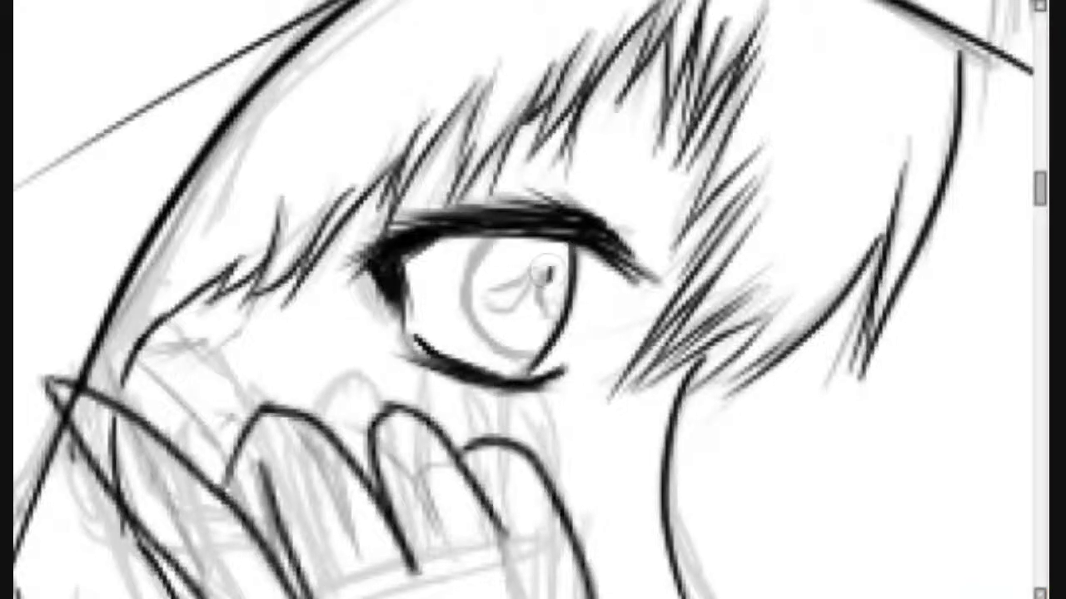
{"action": "left_click_drag", "start_coordinate": [499, 241], "coordinate": [491, 342]}
{"action": "left_click_drag", "start_coordinate": [547, 268], "coordinate": [550, 324]}
Step: Draw the loose short sleeve around the upper arm, with its opening and lower edge
{"action": "key", "text": "ctrl+minus"}
{"action": "scroll", "coordinate": [533, 299], "scroll_direction": "down", "scroll_amount": 5}
{"action": "key", "text": "ctrl+plus"}
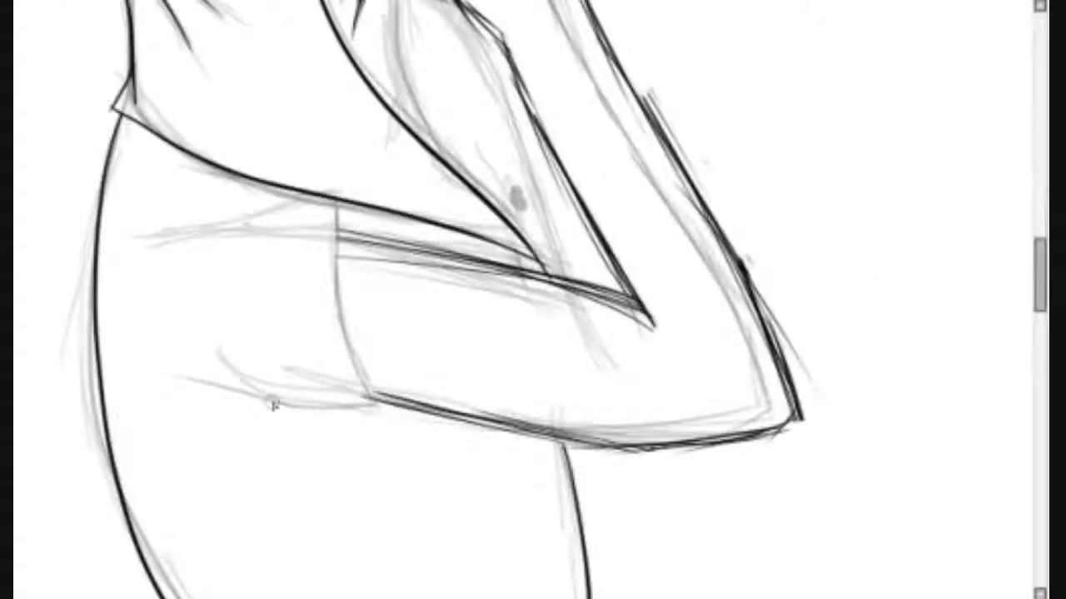
{"action": "left_click_drag", "start_coordinate": [271, 204], "coordinate": [383, 474]}
{"action": "mouse_move", "coordinate": [379, 475]}
{"action": "left_mouse_down"}
{"action": "mouse_move", "coordinate": [190, 308]}
{"action": "mouse_move", "coordinate": [378, 470]}
{"action": "left_mouse_up"}
{"action": "key", "text": "ctrl+z"}
{"action": "key", "text": "ctrl+minus"}
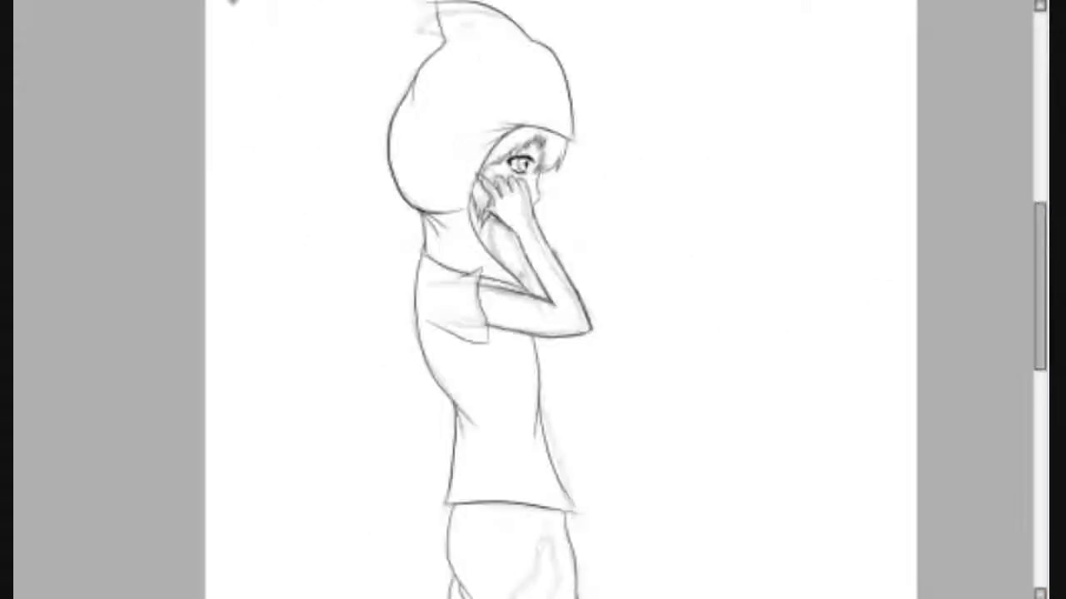
{"action": "key", "text": "ctrl+plus"}
{"action": "left_click_drag", "start_coordinate": [366, 258], "coordinate": [445, 417]}
Step: Extend the elbow outward and redraw the forearm's outer edge to meet it
{"action": "left_click_drag", "start_coordinate": [499, 367], "coordinate": [699, 366]}
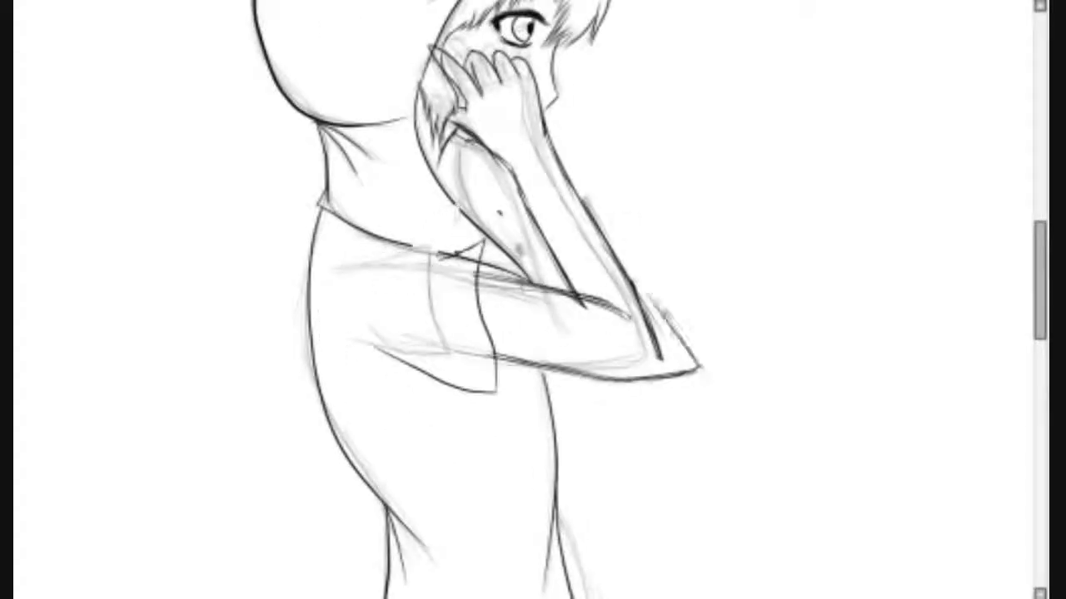
{"action": "left_click_drag", "start_coordinate": [583, 187], "coordinate": [700, 366]}
{"action": "left_click_drag", "start_coordinate": [616, 242], "coordinate": [650, 358]}
{"action": "left_click_drag", "start_coordinate": [549, 145], "coordinate": [658, 296]}
{"action": "left_click_drag", "start_coordinate": [579, 204], "coordinate": [691, 348]}
Step: Fade the refined sketch to a light guide for the final line art
{"action": "scroll", "coordinate": [533, 299], "scroll_direction": "up", "scroll_amount": 5}
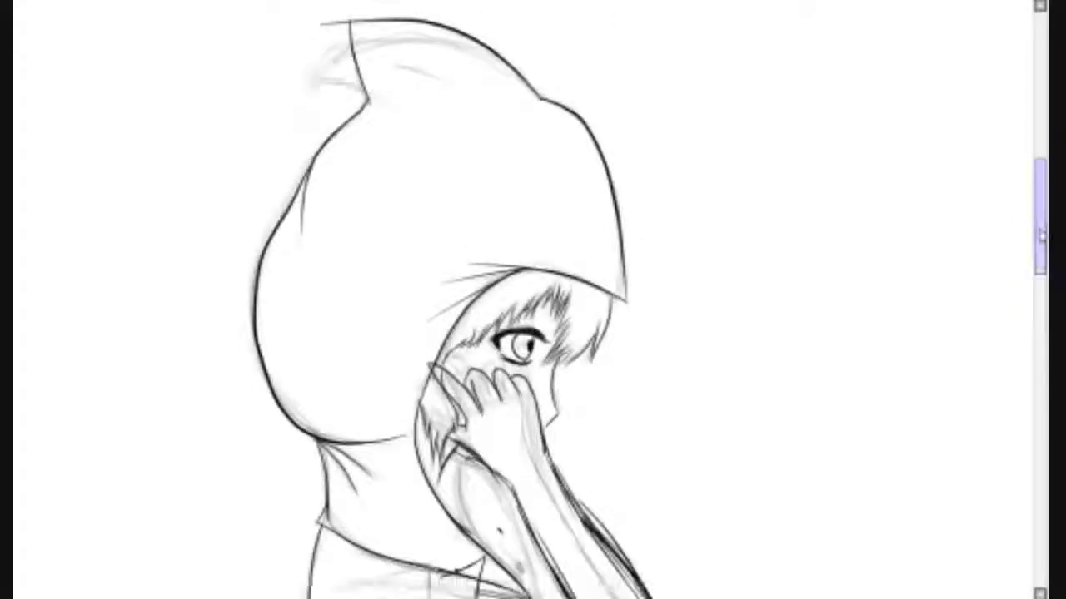
{"action": "scroll", "coordinate": [533, 299], "scroll_direction": "down", "scroll_amount": 4}
{"action": "key", "text": "ctrl+minus"}
{"action": "key", "text": "ctrl+minus"}
{"action": "key", "text": "ctrl+plus"}
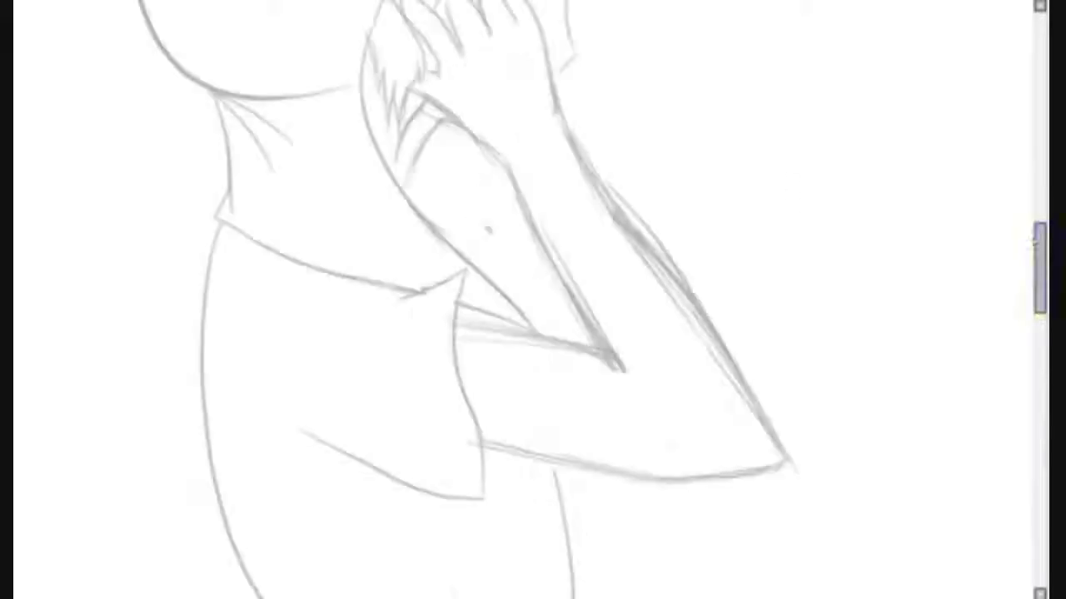
Step: Ink the hood's peak, front edge, face opening and back curve over the faded sketch
{"action": "key", "text": "ctrl+plus"}
{"action": "scroll", "coordinate": [532, 300], "scroll_direction": "up", "scroll_amount": 10}
{"action": "scroll", "coordinate": [533, 299], "scroll_direction": "down", "scroll_amount": 1}
{"action": "left_click_drag", "start_coordinate": [552, 84], "coordinate": [685, 326]}
{"action": "scroll", "coordinate": [685, 327], "scroll_direction": "down", "scroll_amount": 5}
{"action": "mouse_move", "coordinate": [685, 131]}
{"action": "left_mouse_down"}
{"action": "mouse_move", "coordinate": [678, 187]}
{"action": "mouse_move", "coordinate": [582, 154]}
{"action": "mouse_move", "coordinate": [368, 356]}
{"action": "left_mouse_up"}
{"action": "scroll", "coordinate": [532, 299], "scroll_direction": "up", "scroll_amount": 7}
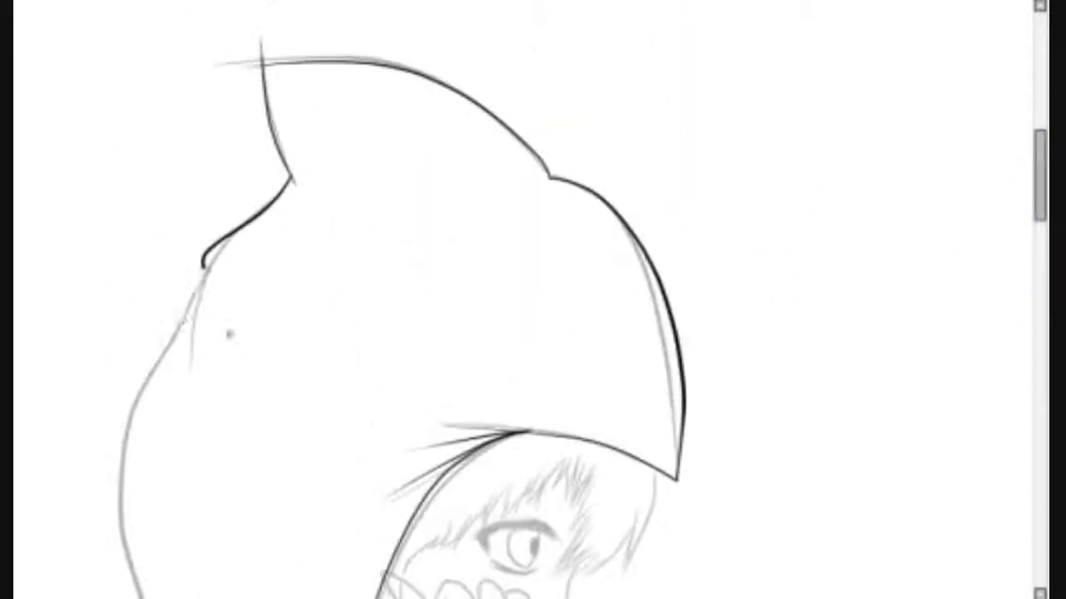
{"action": "scroll", "coordinate": [533, 299], "scroll_direction": "down", "scroll_amount": 6}
{"action": "left_click_drag", "start_coordinate": [214, 12], "coordinate": [119, 309]}
Step: Ink the hood's lower back curve, the neck and the collar down to its front point
{"action": "scroll", "coordinate": [533, 300], "scroll_direction": "down", "scroll_amount": 8}
{"action": "left_click_drag", "start_coordinate": [133, 17], "coordinate": [317, 152]}
{"action": "left_click_drag", "start_coordinate": [212, 150], "coordinate": [218, 268]}
{"action": "left_click_drag", "start_coordinate": [373, 59], "coordinate": [527, 366]}
{"action": "left_click_drag", "start_coordinate": [217, 274], "coordinate": [532, 376]}
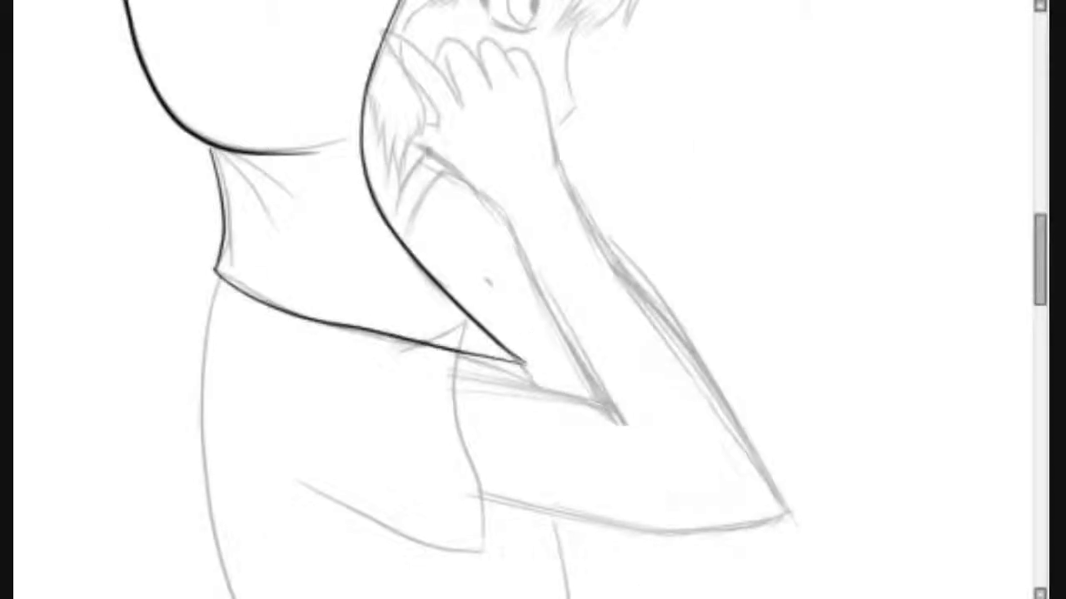
Step: Ink the jagged fringe from the hood's front edge across the eye and back towards the hand
{"action": "key", "text": "ctrl+plus"}
{"action": "key", "text": "ctrl+plus"}
{"action": "scroll", "coordinate": [533, 299], "scroll_direction": "up", "scroll_amount": 4}
{"action": "left_click_drag", "start_coordinate": [556, 112], "coordinate": [497, 320]}
{"action": "left_click_drag", "start_coordinate": [516, 229], "coordinate": [423, 319]}
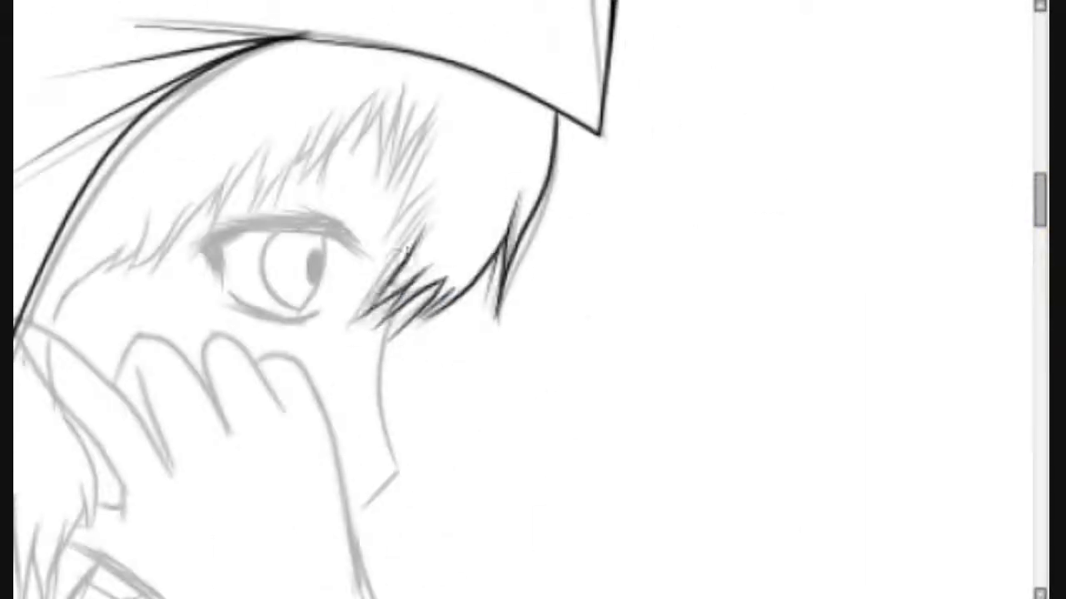
{"action": "left_click_drag", "start_coordinate": [434, 116], "coordinate": [385, 250]}
{"action": "left_click_drag", "start_coordinate": [399, 92], "coordinate": [391, 199]}
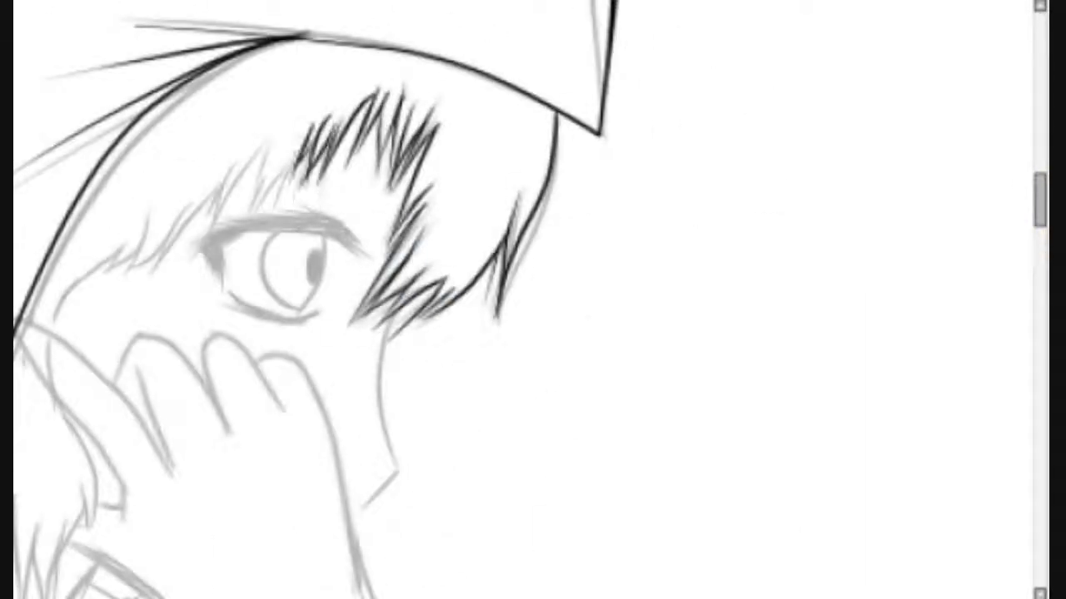
{"action": "left_click_drag", "start_coordinate": [310, 135], "coordinate": [249, 218]}
{"action": "left_click_drag", "start_coordinate": [271, 142], "coordinate": [218, 235]}
{"action": "left_click_drag", "start_coordinate": [158, 206], "coordinate": [91, 304]}
{"action": "scroll", "coordinate": [533, 300], "scroll_direction": "left", "scroll_amount": 5}
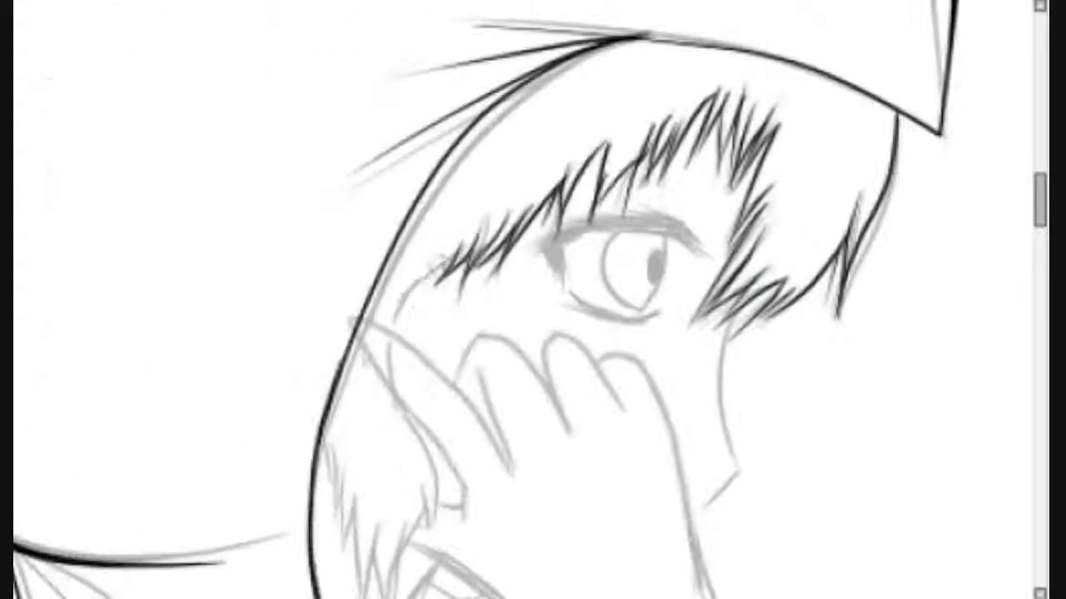
{"action": "left_click_drag", "start_coordinate": [455, 255], "coordinate": [404, 345]}
Step: Ink the thumb and fingers of the raised hand over the faded sketch
{"action": "scroll", "coordinate": [533, 300], "scroll_direction": "down", "scroll_amount": 3}
{"action": "left_click_drag", "start_coordinate": [376, 180], "coordinate": [510, 331]}
{"action": "mouse_move", "coordinate": [361, 203]}
{"action": "left_mouse_down"}
{"action": "mouse_move", "coordinate": [444, 308]}
{"action": "mouse_move", "coordinate": [456, 268]}
{"action": "left_mouse_up"}
{"action": "left_click_drag", "start_coordinate": [569, 288], "coordinate": [484, 194]}
{"action": "left_click_drag", "start_coordinate": [514, 325], "coordinate": [483, 192]}
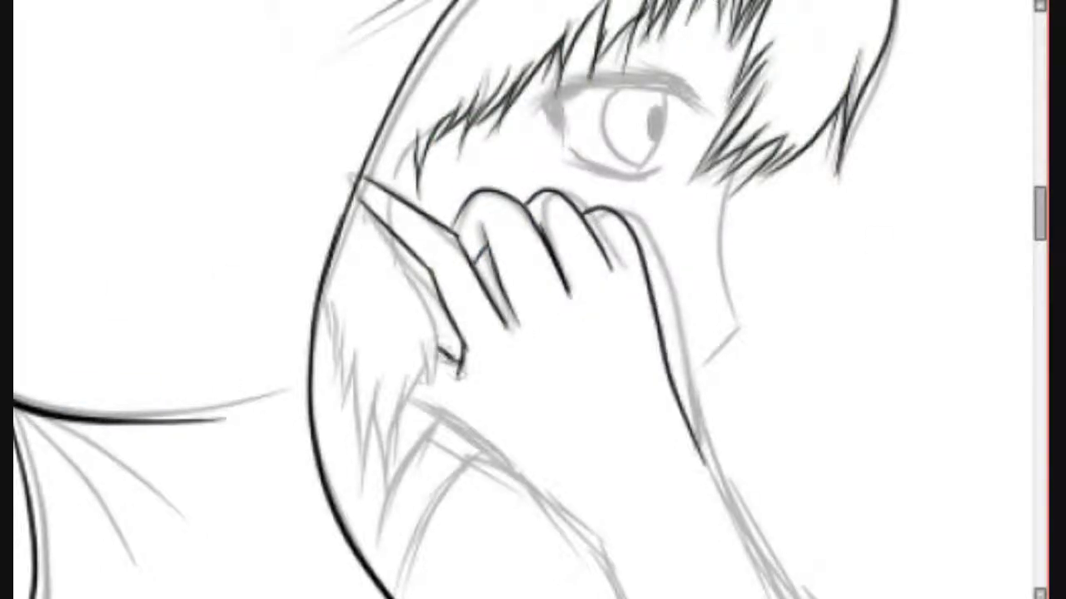
Step: Ink the lower edge of the hand and both edges of the forearm
{"action": "scroll", "coordinate": [533, 300], "scroll_direction": "down", "scroll_amount": 3}
{"action": "scroll", "coordinate": [533, 300], "scroll_direction": "down", "scroll_amount": 3}
{"action": "scroll", "coordinate": [533, 299], "scroll_direction": "up", "scroll_amount": 3}
{"action": "left_click_drag", "start_coordinate": [616, 333], "coordinate": [757, 566]}
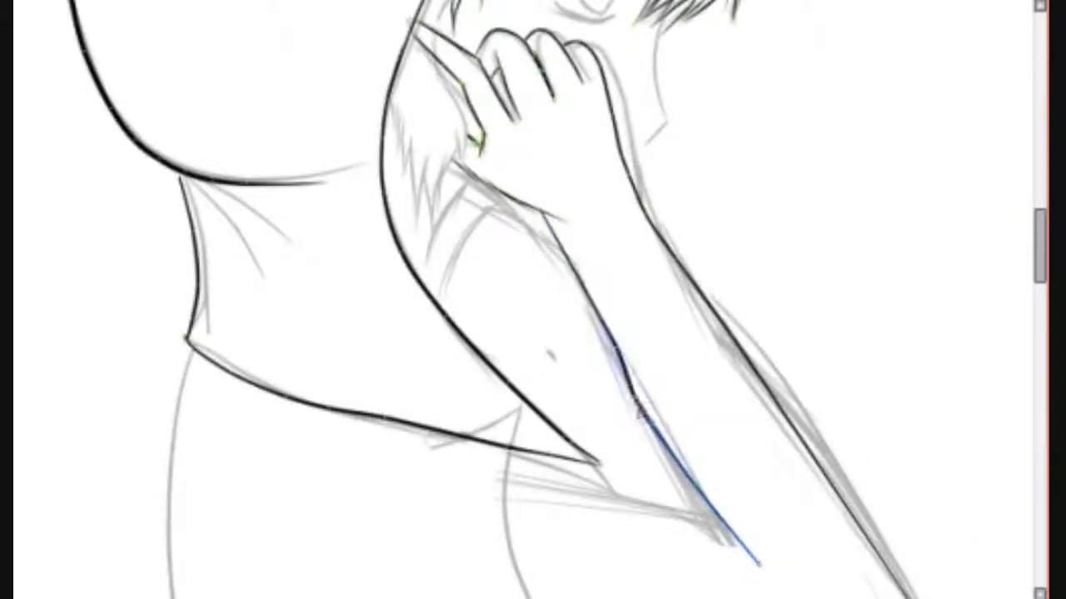
Step: Ink the eye's thick upper lashes, lower lid and iris, and fill in the pupil
{"action": "scroll", "coordinate": [533, 299], "scroll_direction": "up", "scroll_amount": 3}
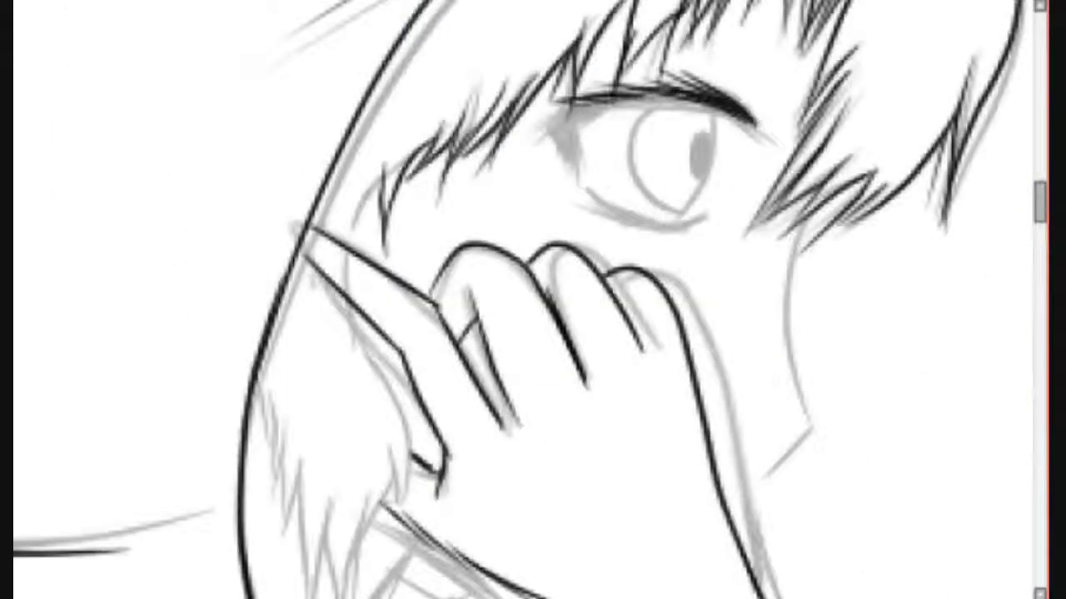
{"action": "mouse_move", "coordinate": [633, 91]}
{"action": "left_mouse_down"}
{"action": "mouse_move", "coordinate": [537, 141]}
{"action": "mouse_move", "coordinate": [583, 191]}
{"action": "left_mouse_up"}
{"action": "left_click_drag", "start_coordinate": [562, 108], "coordinate": [762, 141]}
{"action": "left_click_drag", "start_coordinate": [591, 196], "coordinate": [716, 221]}
{"action": "left_click_drag", "start_coordinate": [641, 110], "coordinate": [658, 196]}
{"action": "left_click_drag", "start_coordinate": [695, 117], "coordinate": [708, 218]}
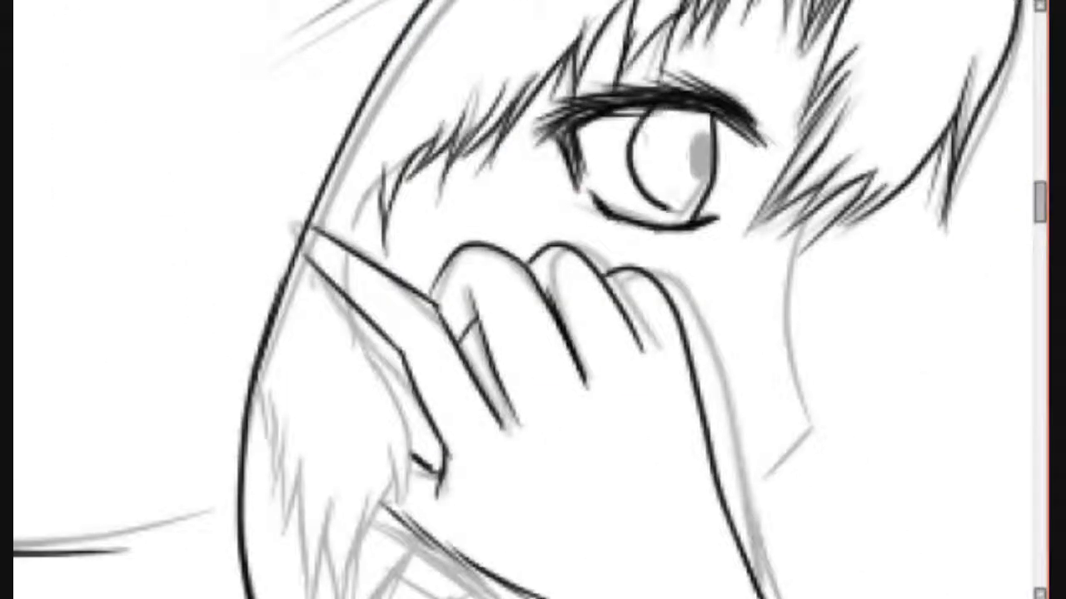
{"action": "left_click_drag", "start_coordinate": [690, 142], "coordinate": [707, 187]}
Step: Ink the face profile from the fringe to the hand and the angular shape under the wrist
{"action": "left_click_drag", "start_coordinate": [787, 241], "coordinate": [811, 429]}
{"action": "scroll", "coordinate": [533, 300], "scroll_direction": "down", "scroll_amount": 3}
{"action": "left_click_drag", "start_coordinate": [371, 267], "coordinate": [496, 366]}
{"action": "scroll", "coordinate": [533, 300], "scroll_direction": "up", "scroll_amount": 1}
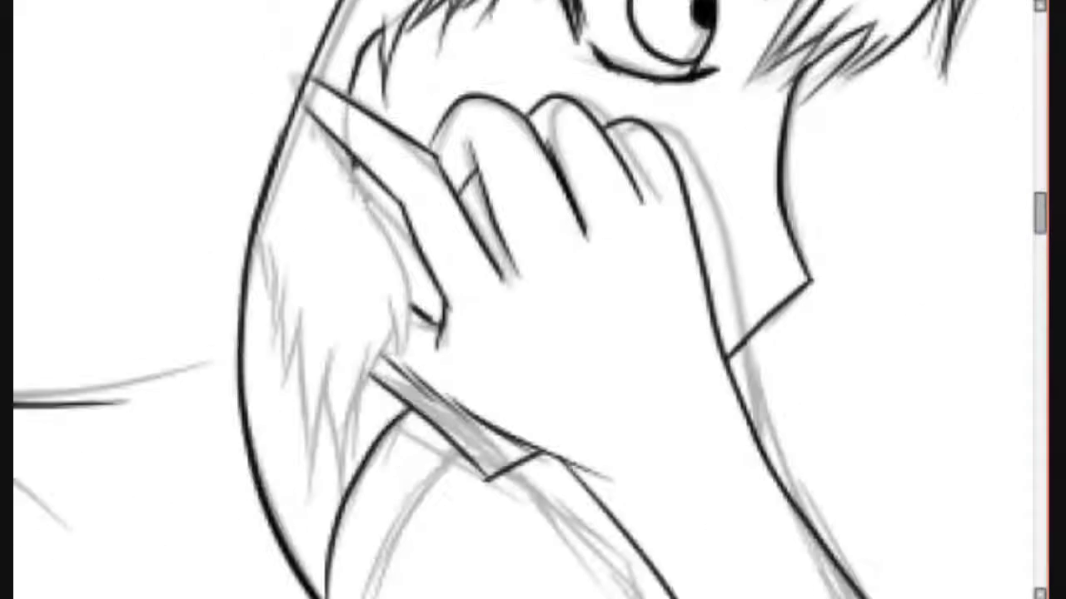
Step: Ink the hair strands between the hand and the hood's inner edge
{"action": "left_click_drag", "start_coordinate": [400, 158], "coordinate": [358, 458]}
{"action": "left_click_drag", "start_coordinate": [283, 241], "coordinate": [267, 328]}
{"action": "left_click_drag", "start_coordinate": [333, 275], "coordinate": [283, 492]}
{"action": "scroll", "coordinate": [532, 300], "scroll_direction": "down", "scroll_amount": 3}
{"action": "scroll", "coordinate": [532, 300], "scroll_direction": "up", "scroll_amount": 2}
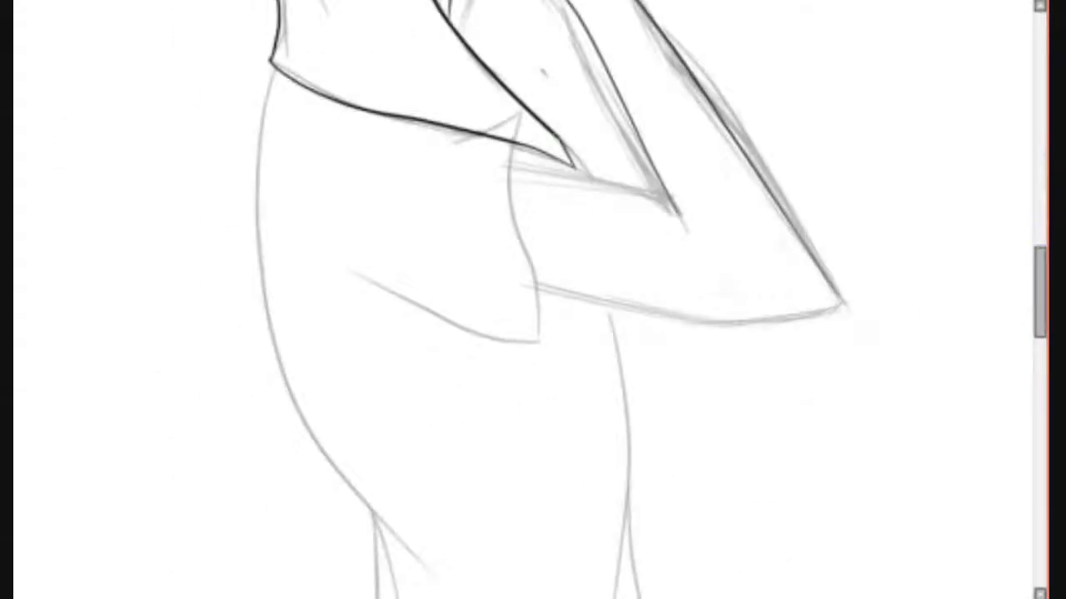
Step: Ink the sleeve's edges and opening and the upper arm's lines from the sleeve to the elbow
{"action": "left_click_drag", "start_coordinate": [433, 141], "coordinate": [520, 123]}
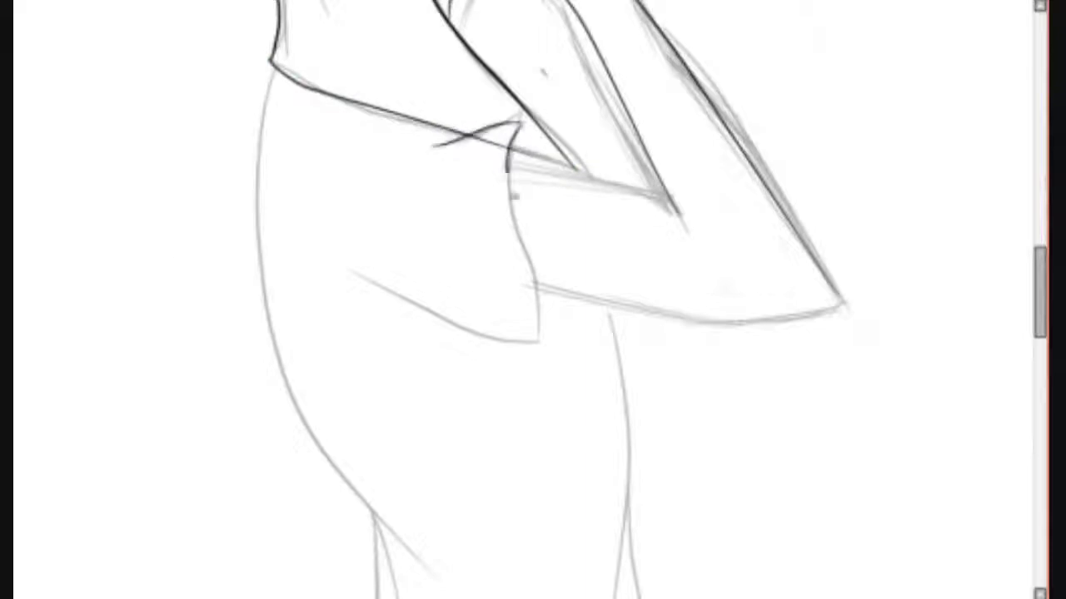
{"action": "left_click_drag", "start_coordinate": [509, 170], "coordinate": [537, 337]}
{"action": "mouse_move", "coordinate": [1035, 320]}
{"action": "left_mouse_down"}
{"action": "mouse_move", "coordinate": [1035, 276]}
{"action": "mouse_move", "coordinate": [1036, 304]}
{"action": "left_mouse_up"}
{"action": "mouse_move", "coordinate": [537, 291]}
{"action": "left_mouse_down"}
{"action": "mouse_move", "coordinate": [837, 306]}
{"action": "mouse_move", "coordinate": [785, 312]}
{"action": "left_mouse_up"}
{"action": "left_click_drag", "start_coordinate": [716, 108], "coordinate": [856, 318]}
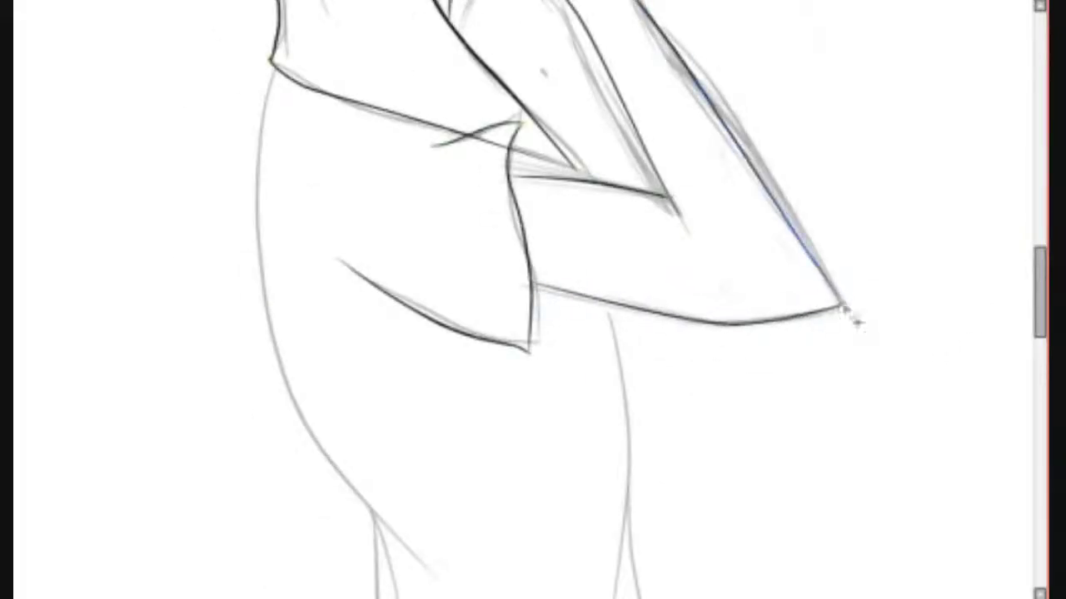
Step: Ink the back, front and bottom hem of the shirt, with small folds at the waist
{"action": "scroll", "coordinate": [473, 252], "scroll_direction": "up", "scroll_amount": 2}
{"action": "scroll", "coordinate": [473, 251], "scroll_direction": "down", "scroll_amount": 2}
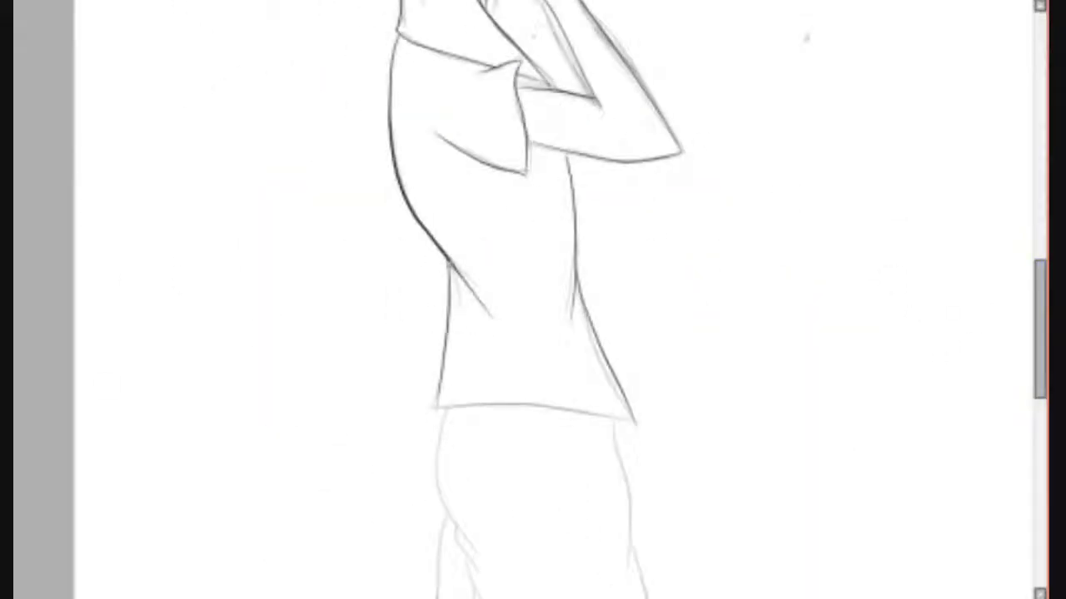
{"action": "scroll", "coordinate": [624, 446], "scroll_direction": "down", "scroll_amount": 2}
{"action": "left_click_drag", "start_coordinate": [634, 351], "coordinate": [516, 333]}
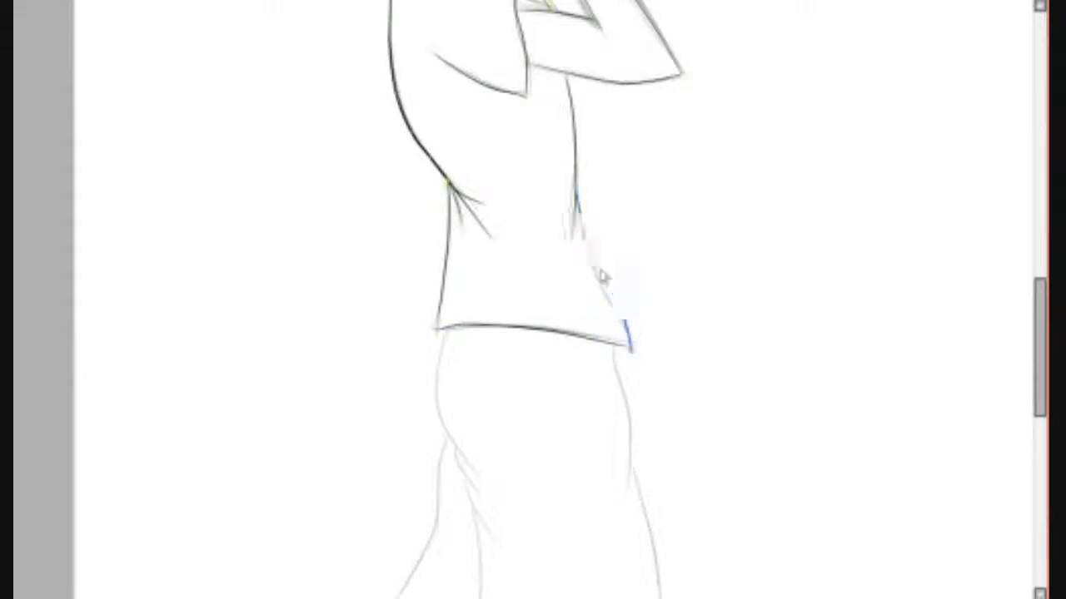
Step: Ink the outline, crotch folds and leg hem of the shorts below the shirt
{"action": "scroll", "coordinate": [485, 348], "scroll_direction": "down", "scroll_amount": 5}
{"action": "left_click_drag", "start_coordinate": [441, 79], "coordinate": [479, 221]}
{"action": "left_click_drag", "start_coordinate": [616, 92], "coordinate": [661, 370]}
{"action": "left_click_drag", "start_coordinate": [575, 363], "coordinate": [645, 364]}
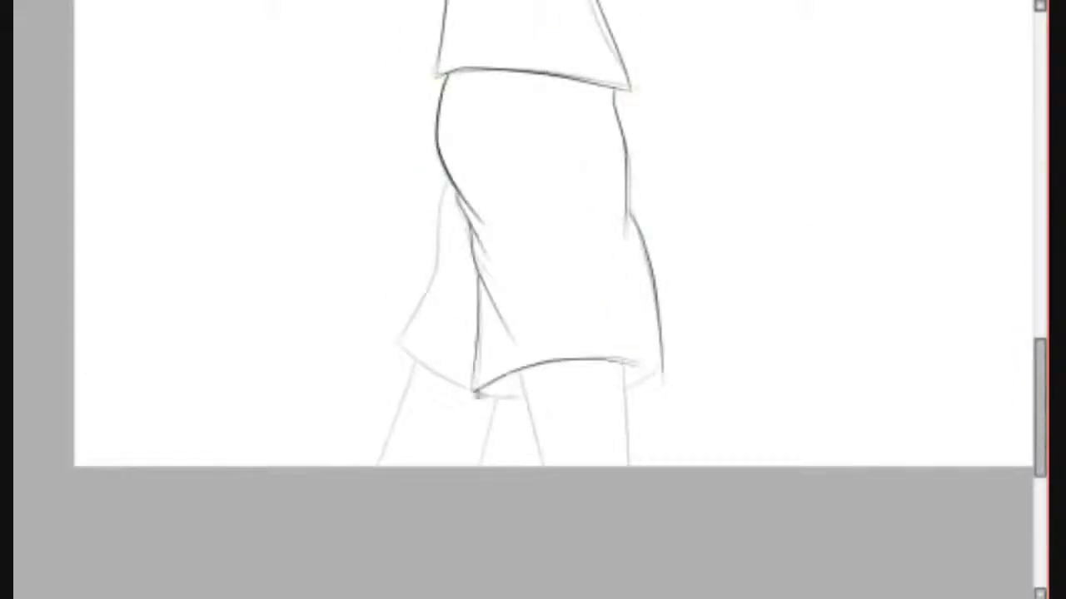
Step: Roughly sketch the far arm hanging down behind the character's back
{"action": "scroll", "coordinate": [497, 405], "scroll_direction": "up", "scroll_amount": 10}
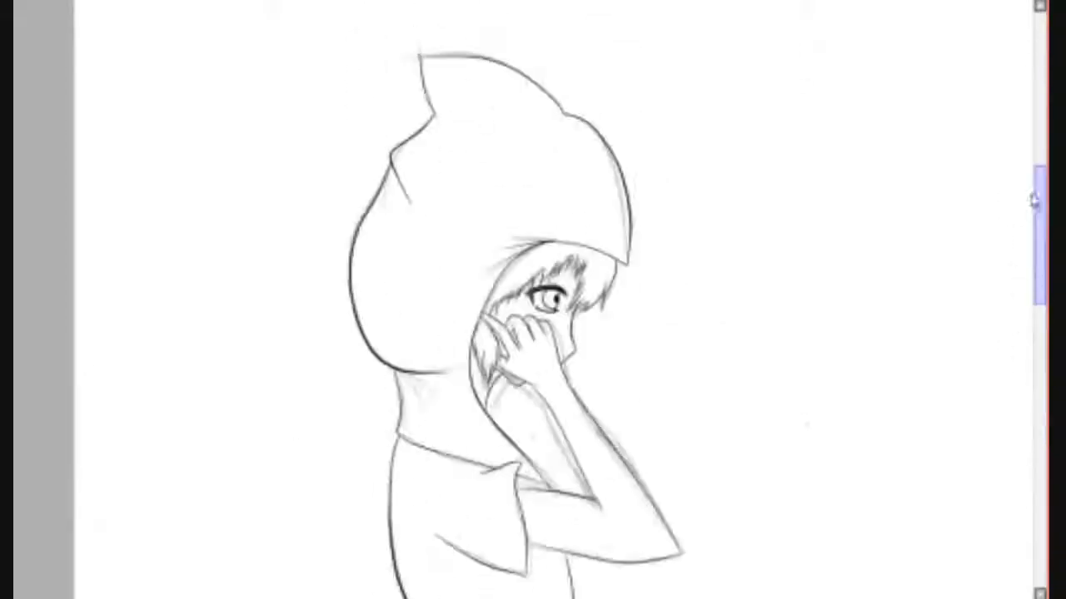
{"action": "scroll", "coordinate": [532, 300], "scroll_direction": "down", "scroll_amount": 3}
{"action": "scroll", "coordinate": [808, 100], "scroll_direction": "up", "scroll_amount": 3}
{"action": "left_click_drag", "start_coordinate": [420, 275], "coordinate": [403, 466]}
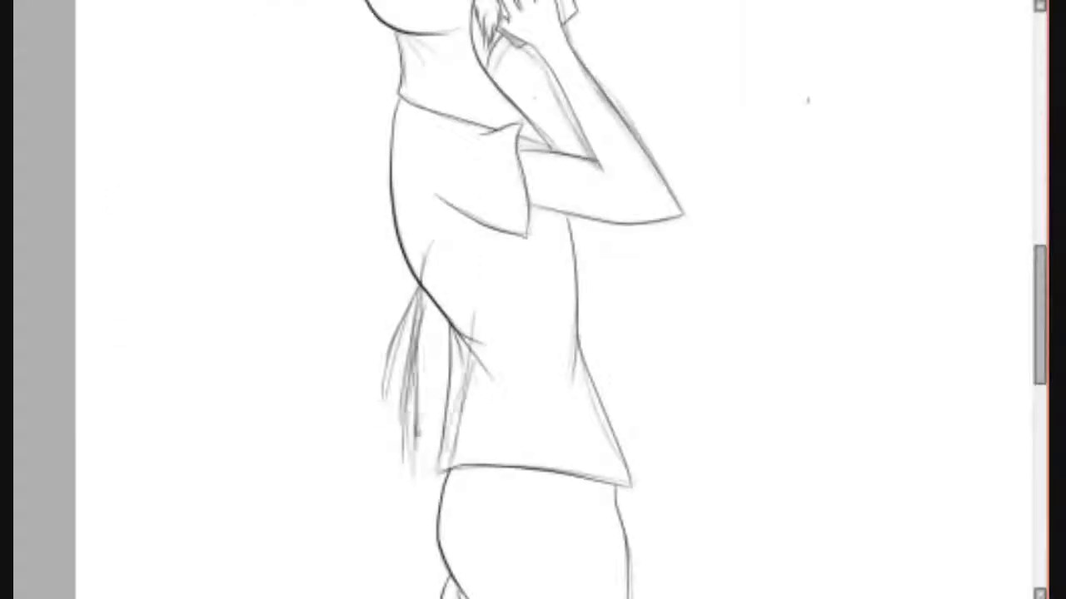
Step: Roughly sketch a sword with a handle behind the hip, a crossguard and a blade extending forward
{"action": "mouse_move", "coordinate": [350, 487]}
{"action": "left_mouse_down"}
{"action": "mouse_move", "coordinate": [554, 479]}
{"action": "mouse_move", "coordinate": [849, 400]}
{"action": "left_mouse_up"}
{"action": "left_click_drag", "start_coordinate": [541, 499], "coordinate": [891, 442]}
{"action": "scroll", "coordinate": [533, 300], "scroll_direction": "down", "scroll_amount": 2}
{"action": "left_click_drag", "start_coordinate": [791, 433], "coordinate": [1008, 392]}
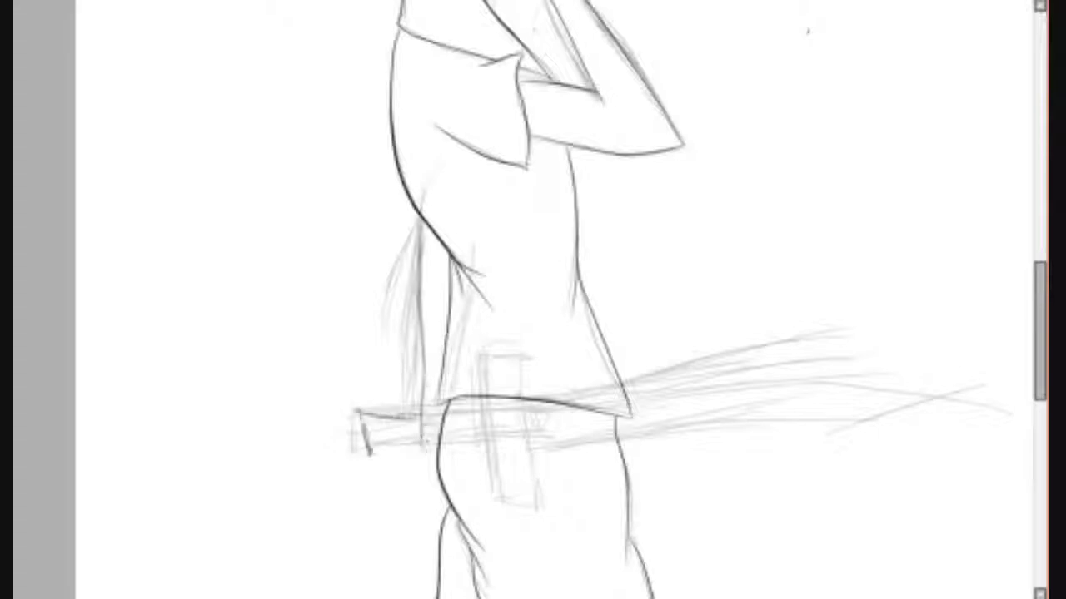
Step: Refine the sword's flared handle, blade edges and pointed tip with darker strokes
{"action": "left_click_drag", "start_coordinate": [367, 454], "coordinate": [416, 437]}
{"action": "left_click_drag", "start_coordinate": [617, 450], "coordinate": [932, 396]}
{"action": "left_click_drag", "start_coordinate": [633, 404], "coordinate": [781, 383]}
{"action": "scroll", "coordinate": [605, 397], "scroll_direction": "up", "scroll_amount": 5}
{"action": "scroll", "coordinate": [605, 397], "scroll_direction": "down", "scroll_amount": 6}
{"action": "left_click_drag", "start_coordinate": [633, 377], "coordinate": [850, 350]}
{"action": "left_click_drag", "start_coordinate": [691, 308], "coordinate": [833, 321]}
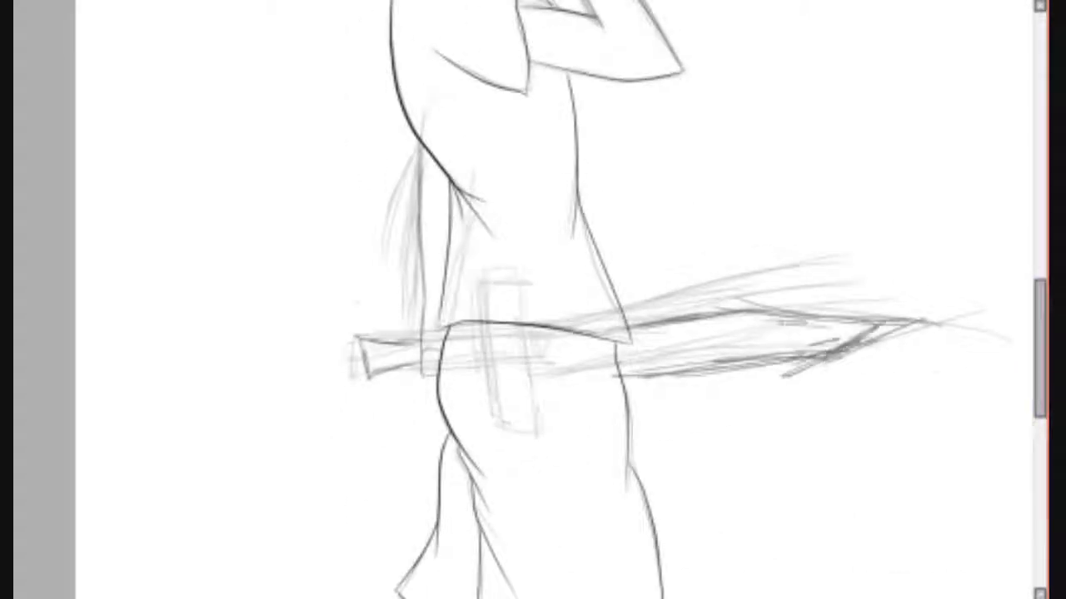
Step: Outline the sword's flared handle, sketch fingers gripping it and select those fingers
{"action": "scroll", "coordinate": [389, 297], "scroll_direction": "up", "scroll_amount": 3}
{"action": "scroll", "coordinate": [450, 333], "scroll_direction": "down", "scroll_amount": 3}
{"action": "scroll", "coordinate": [448, 483], "scroll_direction": "up", "scroll_amount": 4}
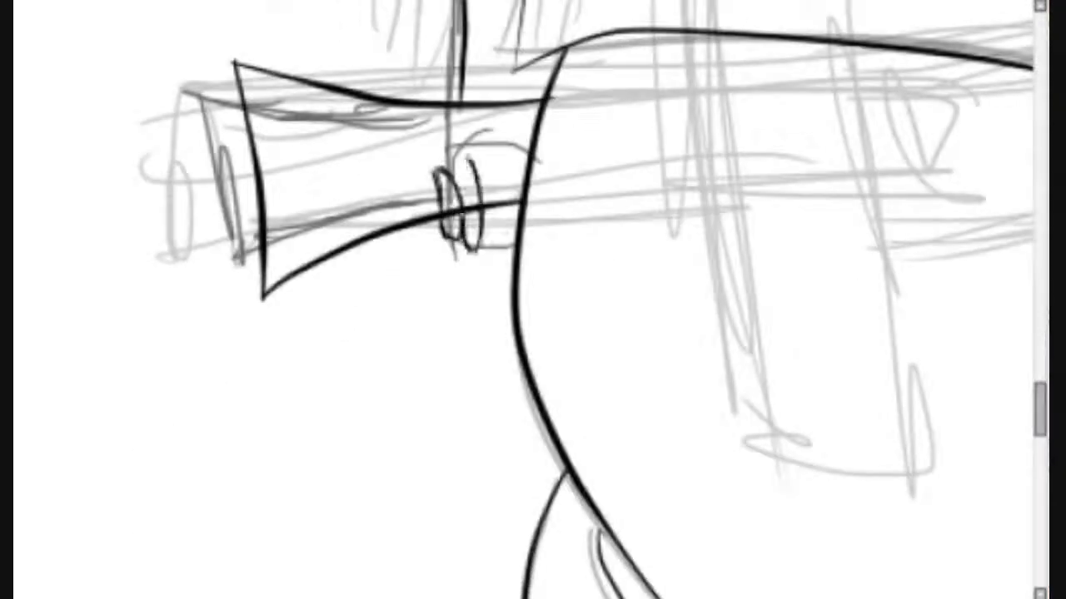
{"action": "scroll", "coordinate": [483, 199], "scroll_direction": "down", "scroll_amount": 4}
{"action": "scroll", "coordinate": [483, 199], "scroll_direction": "up", "scroll_amount": 4}
{"action": "left_click_drag", "start_coordinate": [441, 218], "coordinate": [520, 200]}
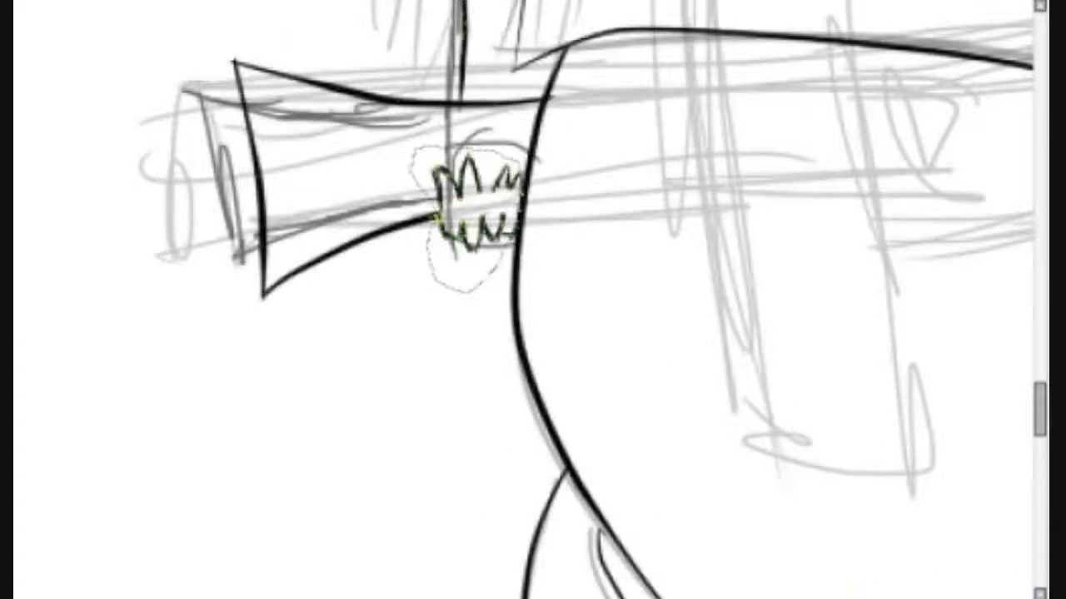
Step: Transform the selected fingers, compare them with the raised hand and place them on the sword's handle
{"action": "key", "text": "ctrl+t"}
{"action": "scroll", "coordinate": [516, 288], "scroll_direction": "down", "scroll_amount": 4}
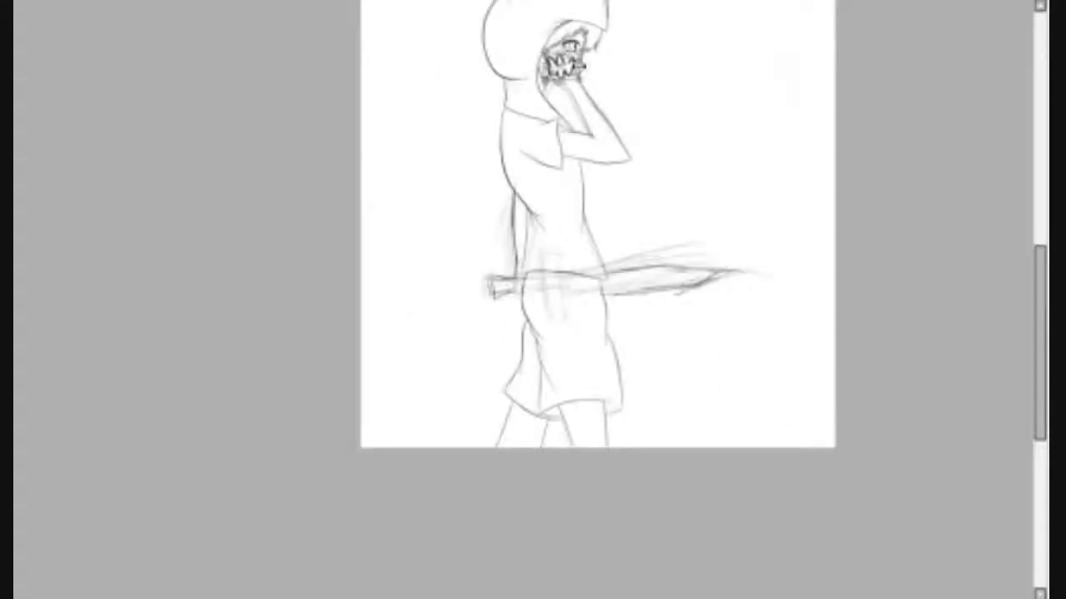
{"action": "scroll", "coordinate": [833, 307], "scroll_direction": "up", "scroll_amount": 4}
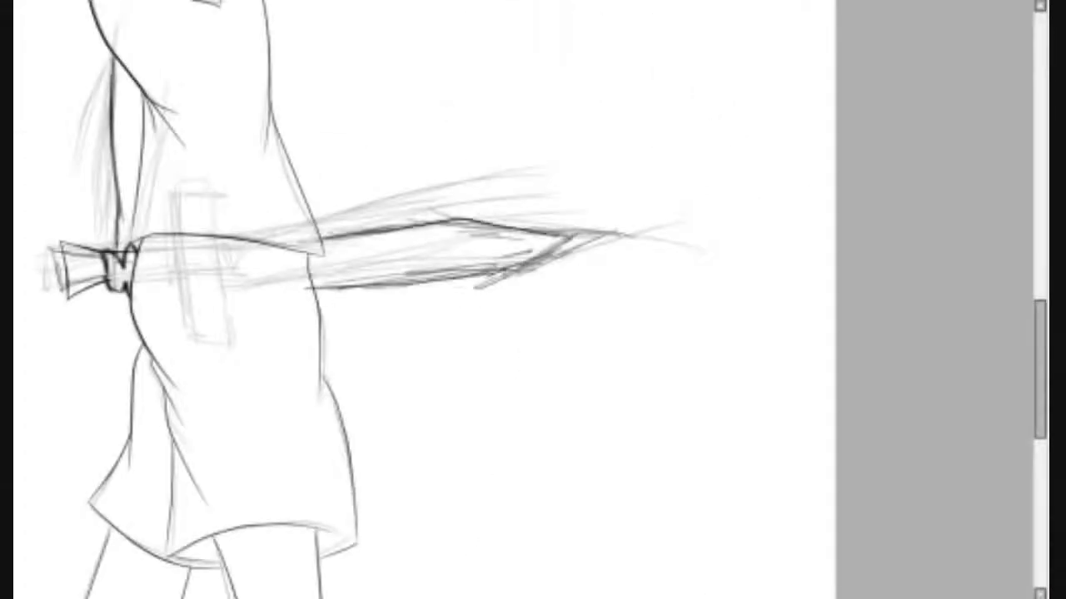
{"action": "scroll", "coordinate": [394, 306], "scroll_direction": "up", "scroll_amount": 5}
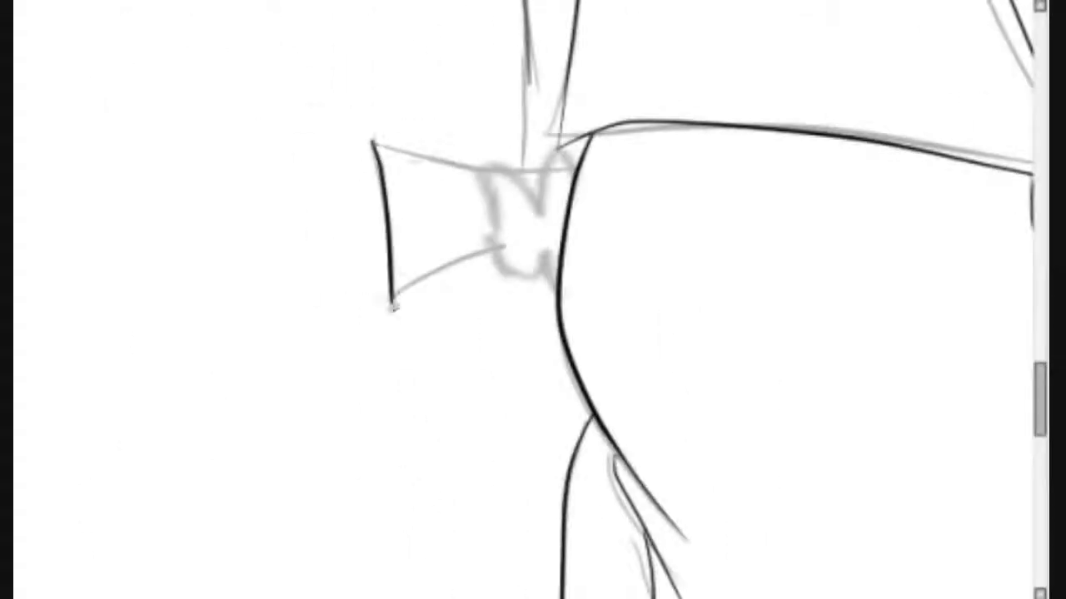
Step: Try to ink the sword's flared handle and gripping fingers over the faded sketch, and undo the attempt
{"action": "key", "text": "Delete"}
{"action": "key", "text": "End"}
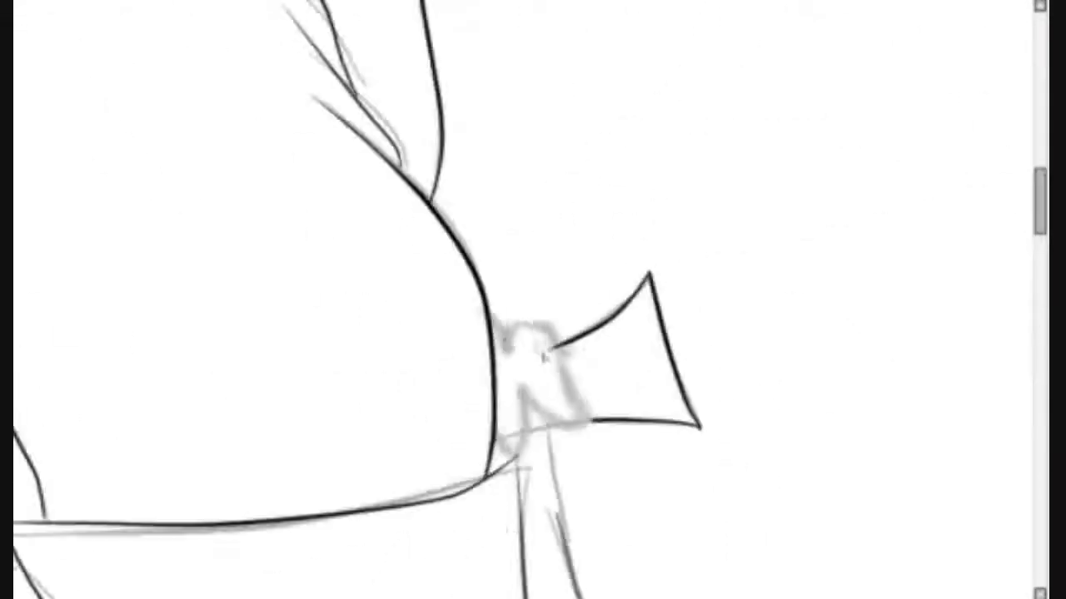
{"action": "key", "text": "Home"}
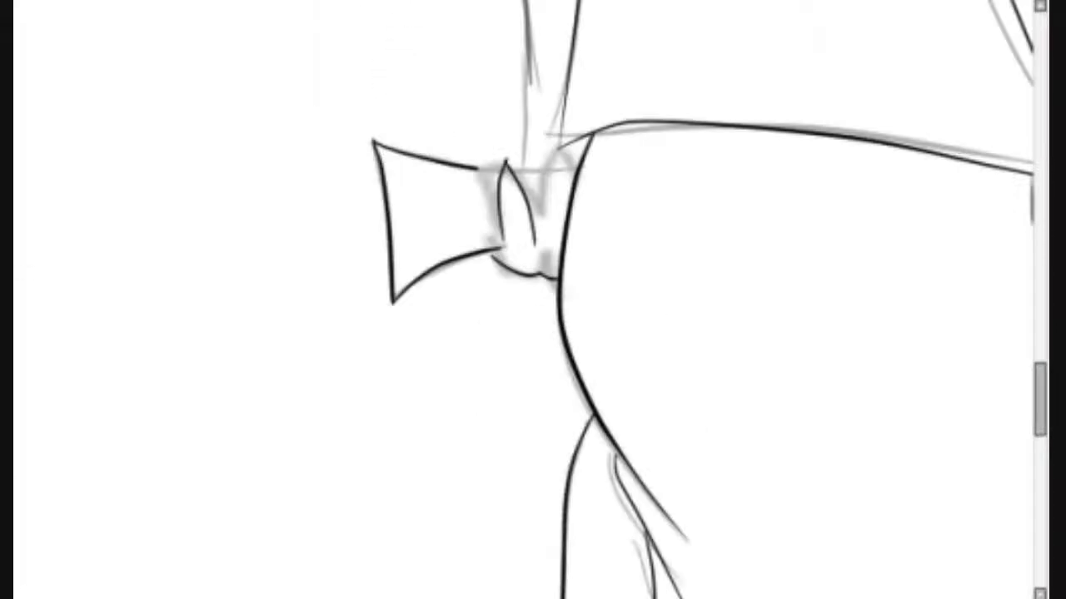
{"action": "key", "text": "ctrl+z"}
{"action": "key", "text": "ctrl+z"}
{"action": "key", "text": "ctrl+z"}
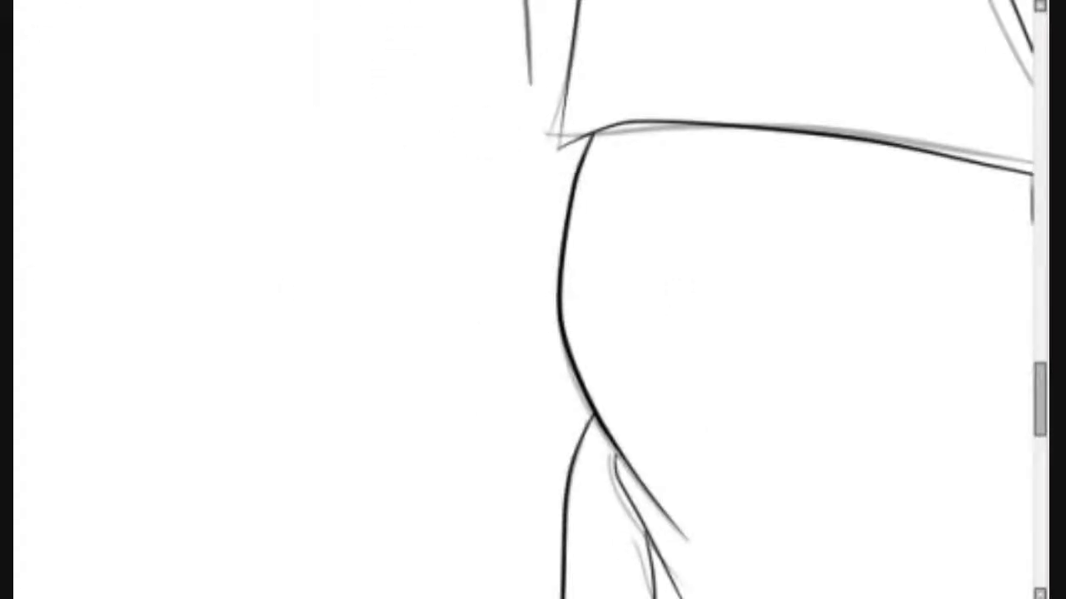
Step: Sketch a new sword at the hip with a straight handle, a crossguard and a long pointed blade
{"action": "left_click_drag", "start_coordinate": [316, 179], "coordinate": [624, 166]}
{"action": "left_click_drag", "start_coordinate": [582, 75], "coordinate": [674, 320]}
{"action": "left_click_drag", "start_coordinate": [633, 171], "coordinate": [974, 167]}
{"action": "left_click_drag", "start_coordinate": [583, 250], "coordinate": [224, 249]}
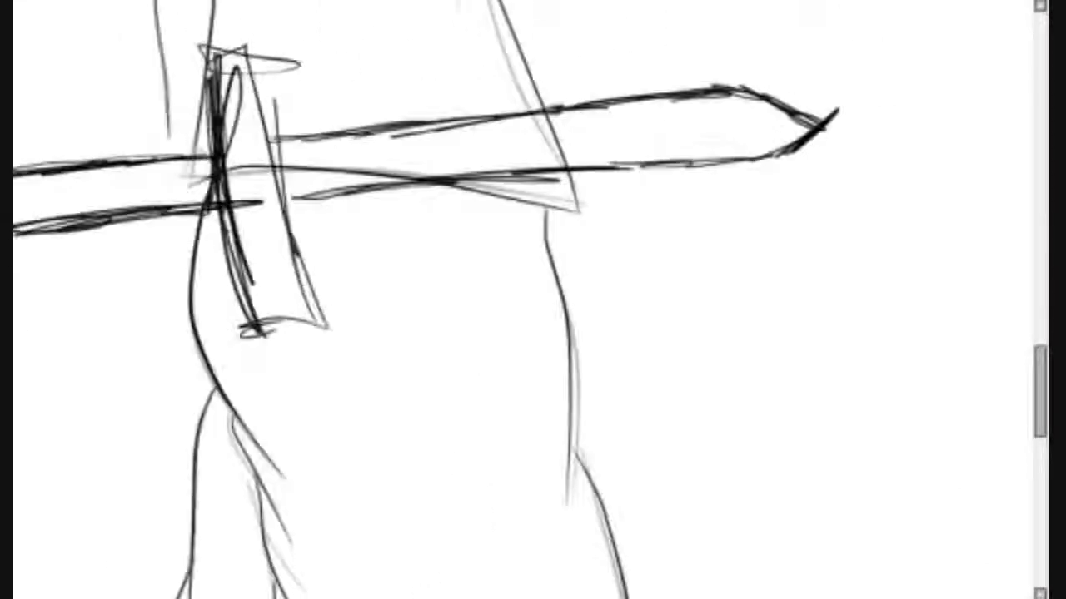
{"action": "left_click_drag", "start_coordinate": [433, 134], "coordinate": [991, 108]}
Step: Sketch a rounded backpack with a buttoned flap and shoulder straps on the character's back
{"action": "key", "text": "ctrl+minus"}
{"action": "left_click_drag", "start_coordinate": [412, 193], "coordinate": [338, 242]}
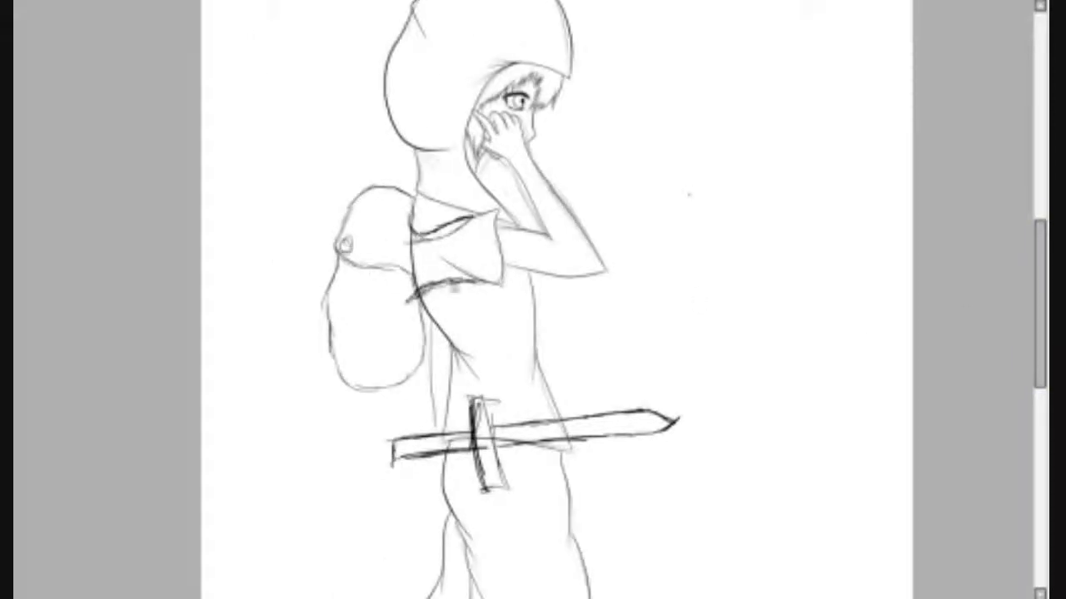
Step: Add a new layer and stretch the sword sketch so that it reaches further forward
{"action": "key", "text": "ctrl+shift+n"}
{"action": "key", "text": "Return"}
{"action": "left_click_drag", "start_coordinate": [774, 416], "coordinate": [749, 391]}
{"action": "key", "text": "ctrl+t"}
{"action": "left_click_drag", "start_coordinate": [679, 433], "coordinate": [841, 424]}
{"action": "key", "text": "Return"}
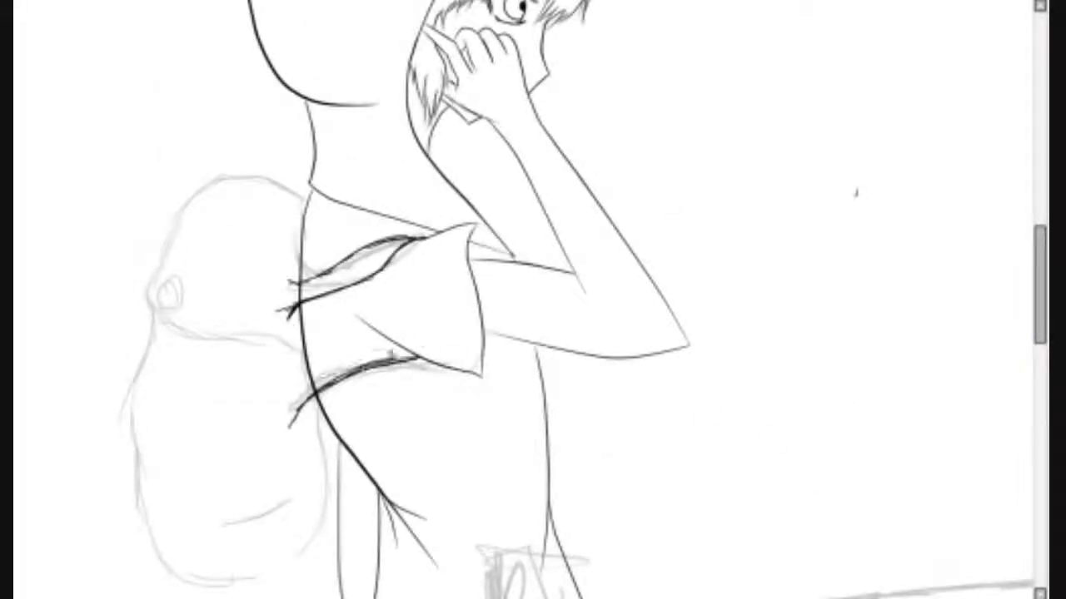
Step: Undo the lower strap stroke and redraw the backpack's flap, body and lower strap over the faded sketch
{"action": "key", "text": "ctrl+z"}
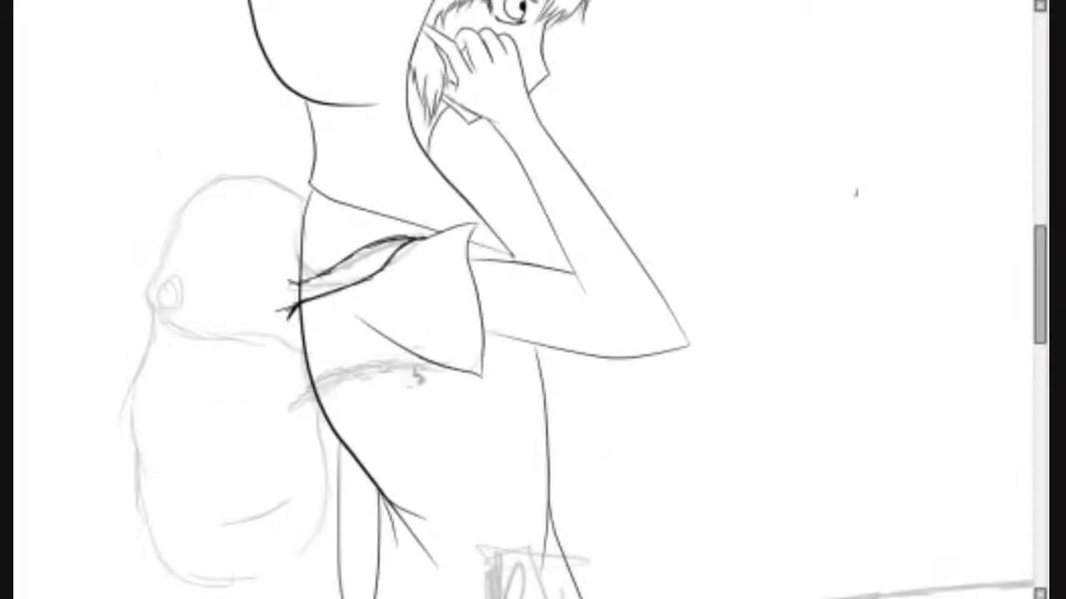
{"action": "left_click_drag", "start_coordinate": [304, 200], "coordinate": [308, 356]}
{"action": "left_click_drag", "start_coordinate": [146, 295], "coordinate": [304, 193]}
{"action": "left_click_drag", "start_coordinate": [150, 333], "coordinate": [324, 542]}
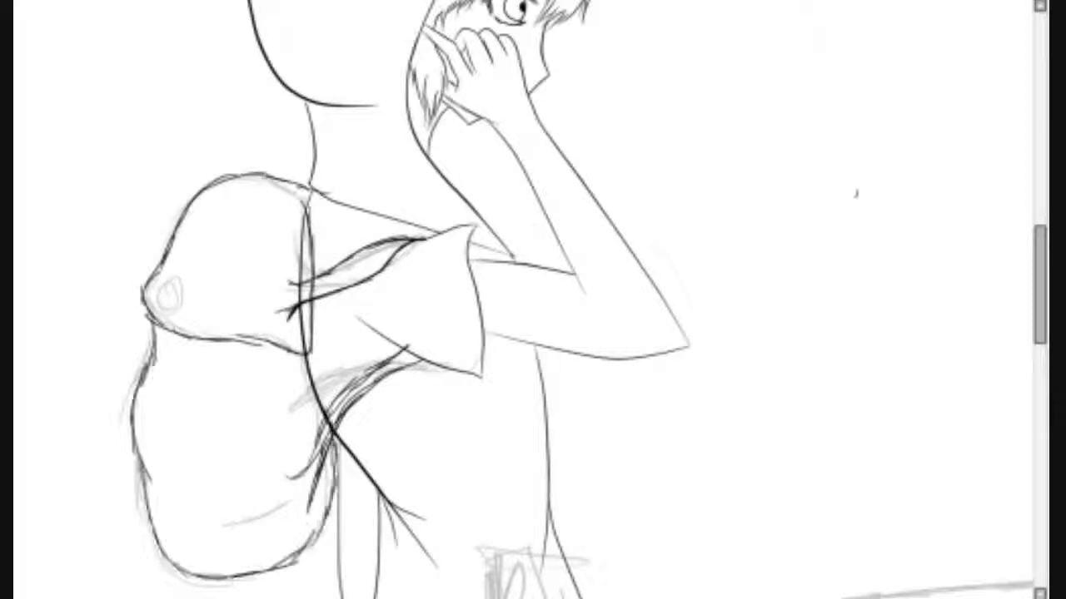
Step: Redraw the sword's handle, gripping fingers, blade edges and tip over the faded sketch
{"action": "scroll", "coordinate": [533, 300], "scroll_direction": "down", "scroll_amount": 5}
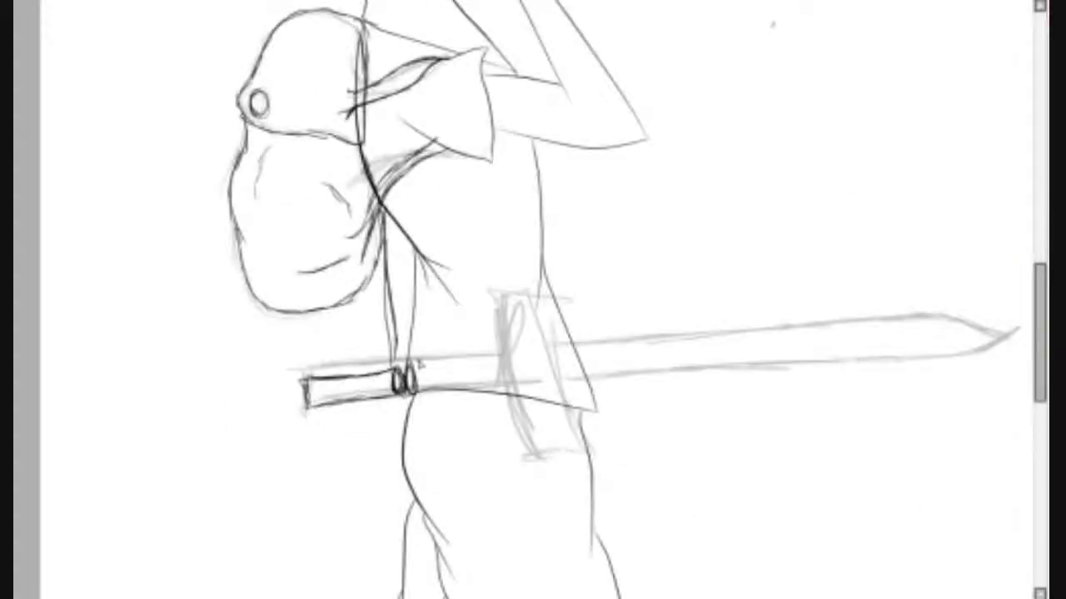
{"action": "left_click_drag", "start_coordinate": [572, 344], "coordinate": [1003, 340]}
{"action": "left_click_drag", "start_coordinate": [588, 382], "coordinate": [851, 360]}
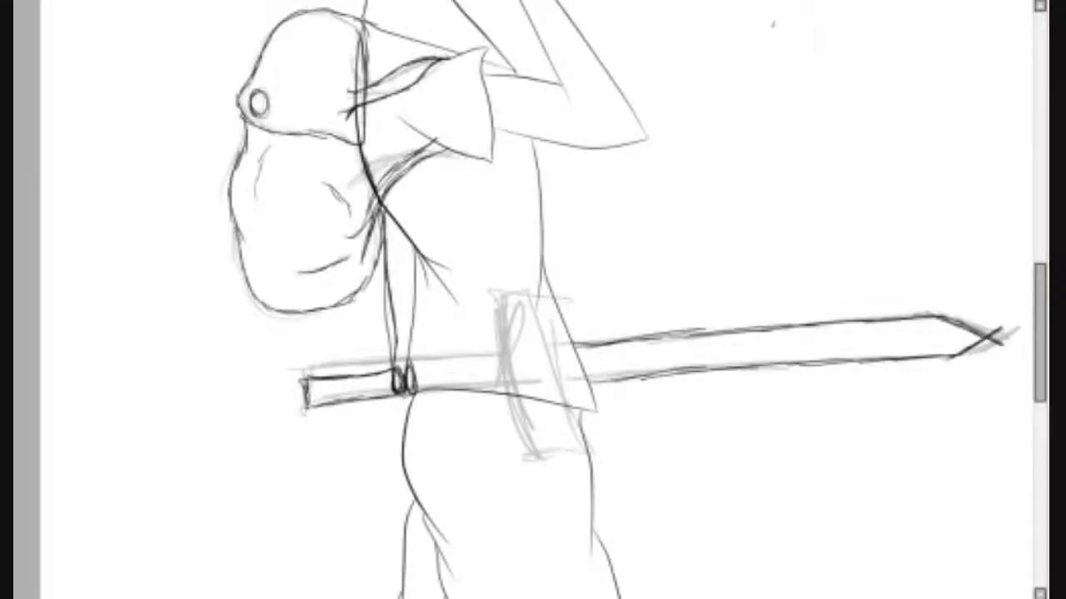
Step: Move the redrawn sword and gripping fingers down to the hip, below the shirt's hem
{"action": "left_click_drag", "start_coordinate": [274, 400], "coordinate": [275, 441]}
{"action": "left_click_drag", "start_coordinate": [666, 350], "coordinate": [682, 421]}
{"action": "scroll", "coordinate": [533, 299], "scroll_direction": "up", "scroll_amount": 2}
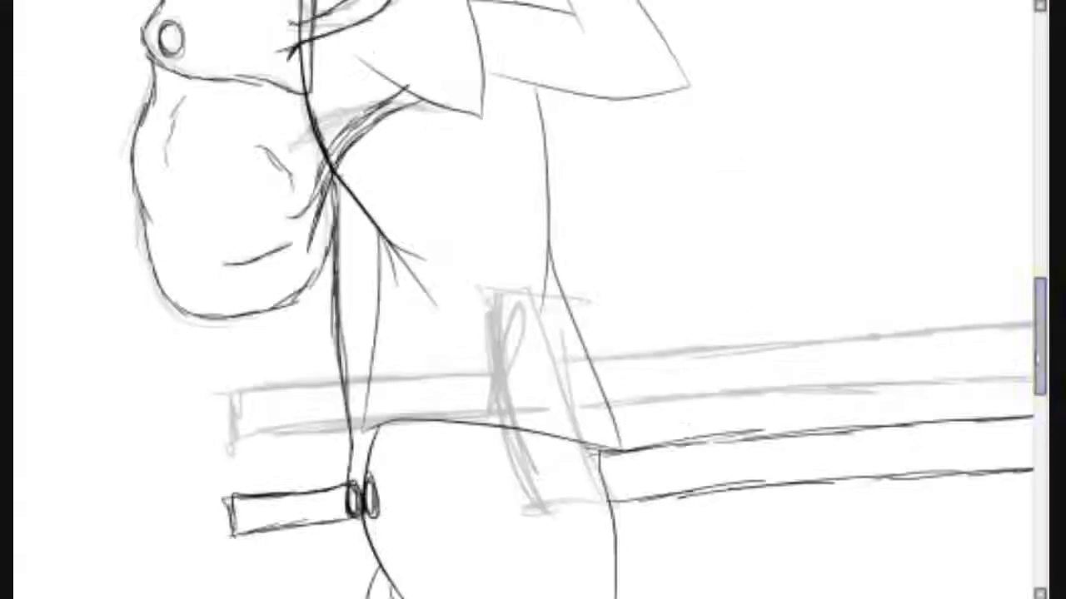
Step: Ink the backpack's flap, its round button and the upper shoulder strap in clean lines
{"action": "scroll", "coordinate": [532, 300], "scroll_direction": "up", "scroll_amount": 5}
{"action": "scroll", "coordinate": [533, 300], "scroll_direction": "down", "scroll_amount": 1}
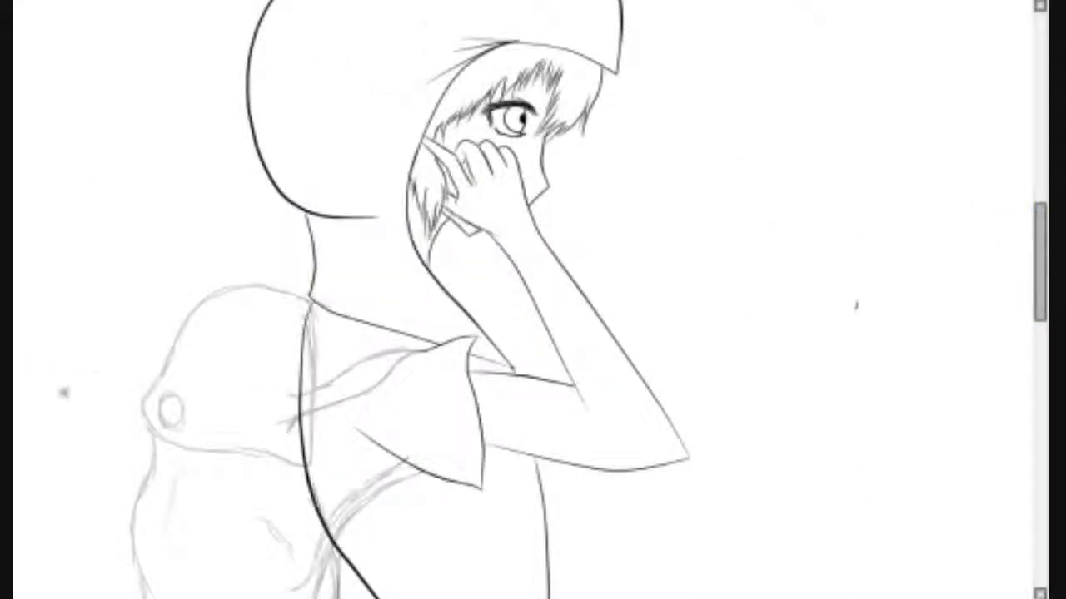
{"action": "scroll", "coordinate": [533, 300], "scroll_direction": "up", "scroll_amount": 2}
{"action": "scroll", "coordinate": [533, 300], "scroll_direction": "down", "scroll_amount": 2}
{"action": "mouse_move", "coordinate": [629, 157]}
{"action": "left_mouse_down"}
{"action": "mouse_move", "coordinate": [337, 323]}
{"action": "mouse_move", "coordinate": [618, 487]}
{"action": "left_mouse_up"}
{"action": "left_click_drag", "start_coordinate": [630, 167], "coordinate": [617, 487]}
{"action": "left_click_drag", "start_coordinate": [348, 342], "coordinate": [347, 343]}
{"action": "mouse_move", "coordinate": [840, 258]}
{"action": "left_mouse_down"}
{"action": "mouse_move", "coordinate": [641, 337]}
{"action": "mouse_move", "coordinate": [608, 398]}
{"action": "left_mouse_up"}
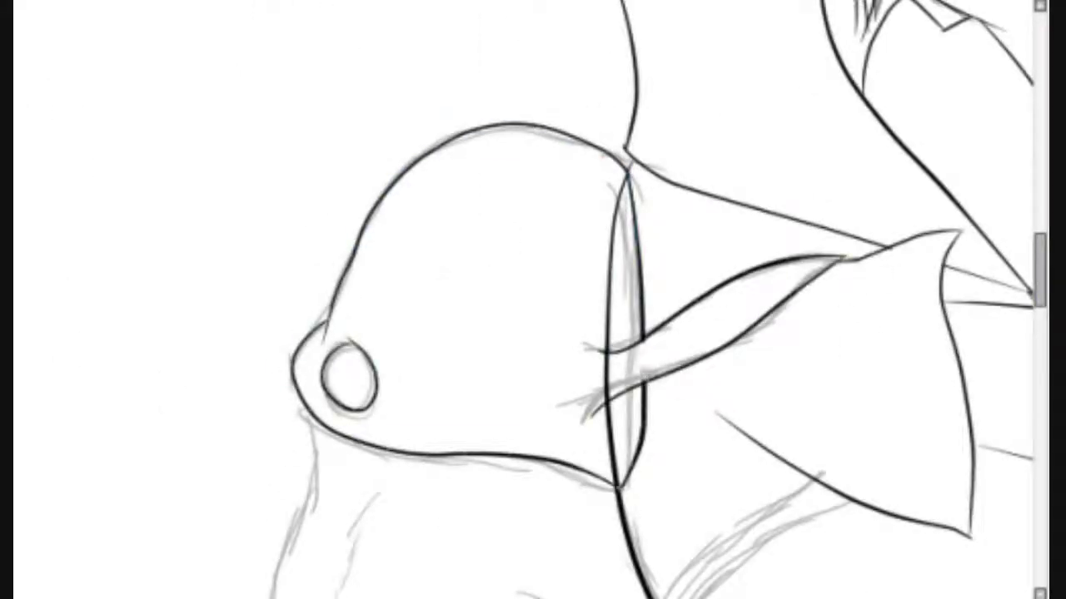
{"action": "scroll", "coordinate": [637, 510], "scroll_direction": "down", "scroll_amount": 5}
{"action": "scroll", "coordinate": [638, 509], "scroll_direction": "down", "scroll_amount": 2}
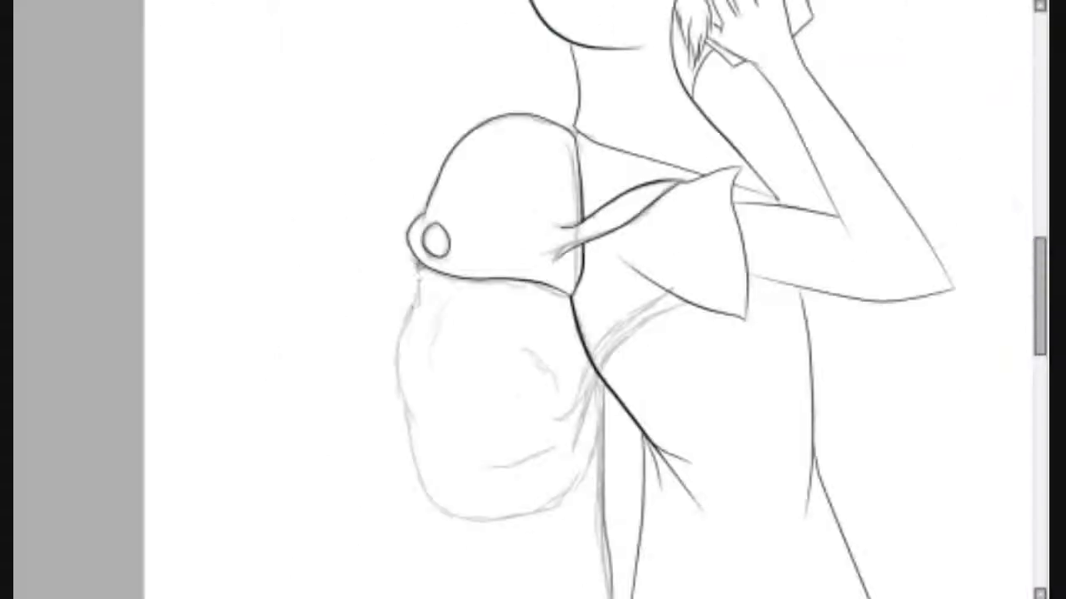
{"action": "left_click_drag", "start_coordinate": [407, 309], "coordinate": [606, 391]}
{"action": "left_click_drag", "start_coordinate": [687, 305], "coordinate": [556, 433]}
{"action": "left_click_drag", "start_coordinate": [693, 315], "coordinate": [591, 451]}
{"action": "key", "text": "ctrl+z"}
{"action": "key", "text": "ctrl+z"}
{"action": "key", "text": "ctrl+z"}
Step: Ink the outline of the backpack's body and the lower shoulder strap under the sleeve
{"action": "left_click_drag", "start_coordinate": [431, 204], "coordinate": [573, 129]}
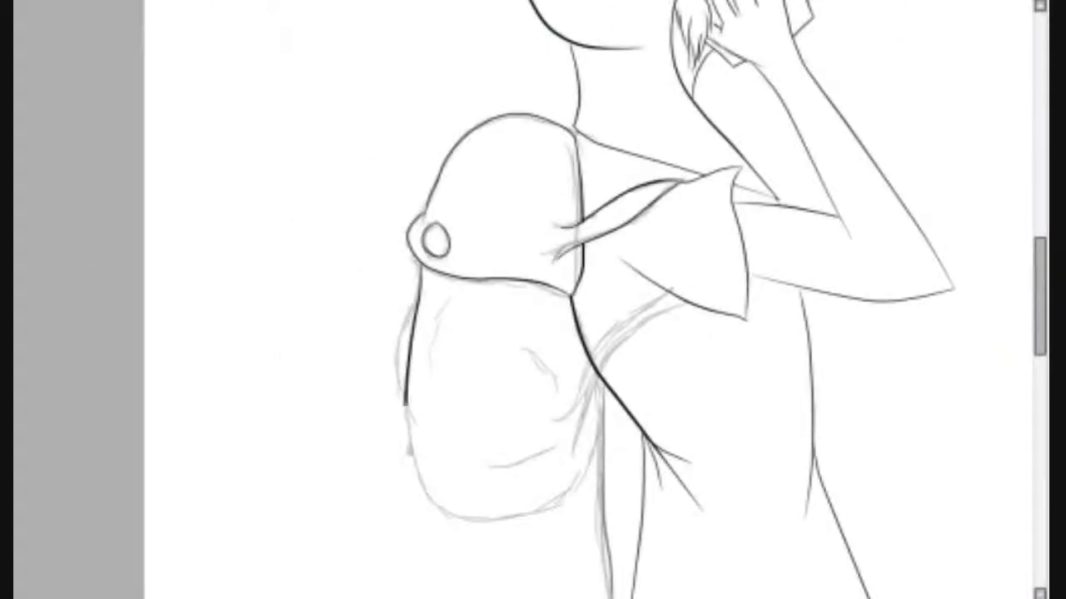
{"action": "left_click_drag", "start_coordinate": [409, 300], "coordinate": [607, 416]}
{"action": "left_click_drag", "start_coordinate": [573, 296], "coordinate": [641, 429]}
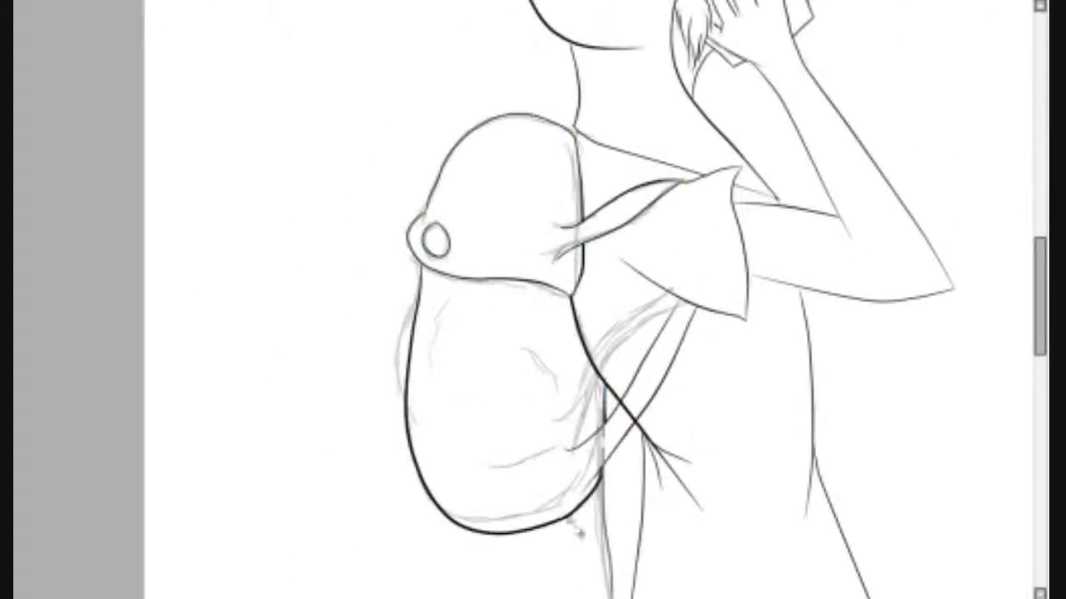
Step: Ink both edges of the far shoulder strap curving down the front of the chest
{"action": "scroll", "coordinate": [578, 533], "scroll_direction": "up", "scroll_amount": 5}
{"action": "scroll", "coordinate": [578, 533], "scroll_direction": "down", "scroll_amount": 8}
{"action": "scroll", "coordinate": [578, 533], "scroll_direction": "up", "scroll_amount": 4}
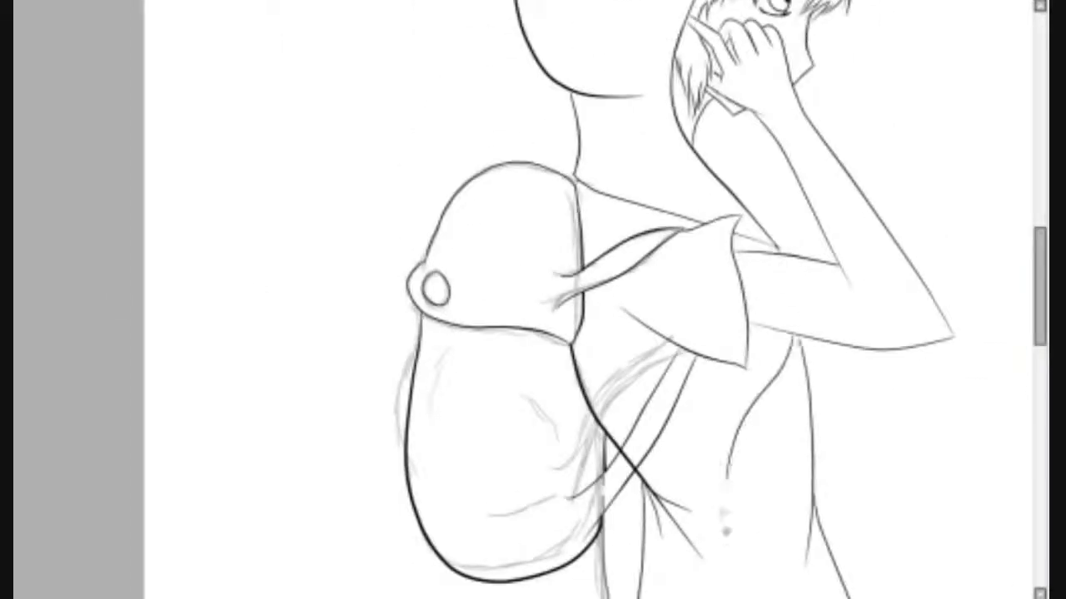
{"action": "scroll", "coordinate": [674, 299], "scroll_direction": "up", "scroll_amount": 2}
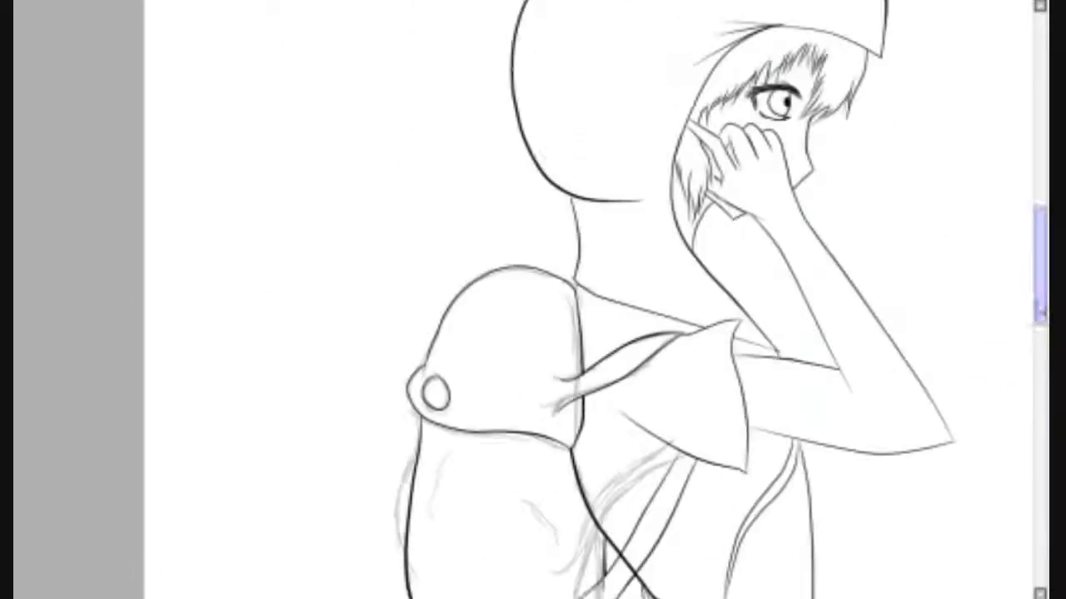
Step: Ink the far arm behind the back and the outline of the sword's handle down to the fingers
{"action": "scroll", "coordinate": [675, 299], "scroll_direction": "down", "scroll_amount": 2}
{"action": "scroll", "coordinate": [674, 300], "scroll_direction": "up", "scroll_amount": 5}
{"action": "scroll", "coordinate": [674, 300], "scroll_direction": "down", "scroll_amount": 2}
{"action": "scroll", "coordinate": [583, 541], "scroll_direction": "up", "scroll_amount": 5}
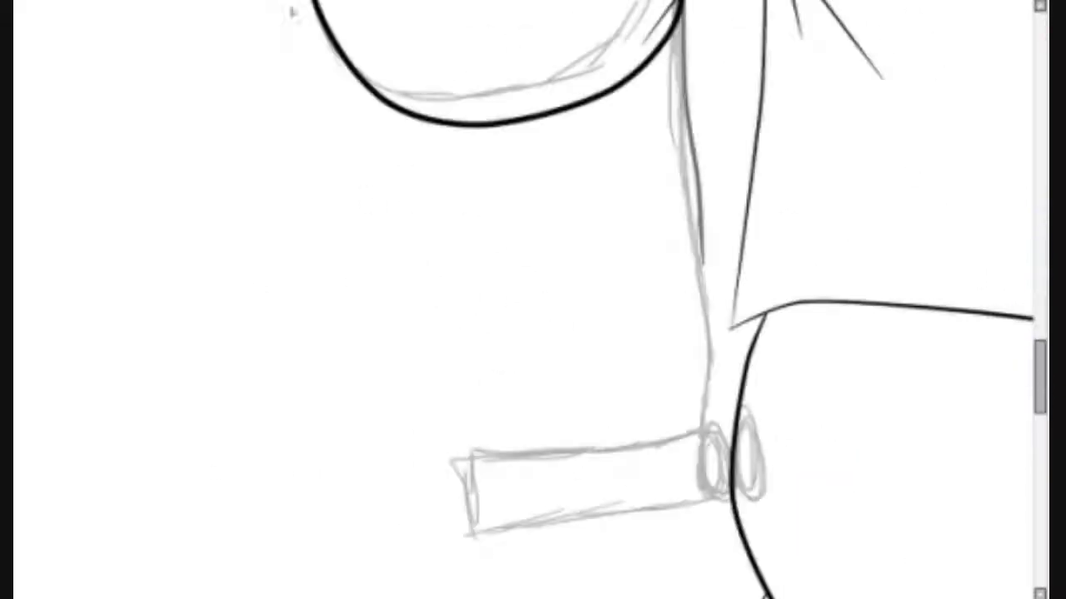
{"action": "mouse_move", "coordinate": [683, 67]}
{"action": "left_mouse_down"}
{"action": "mouse_move", "coordinate": [710, 387]}
{"action": "mouse_move", "coordinate": [706, 481]}
{"action": "left_mouse_up"}
{"action": "left_click_drag", "start_coordinate": [466, 509], "coordinate": [737, 477]}
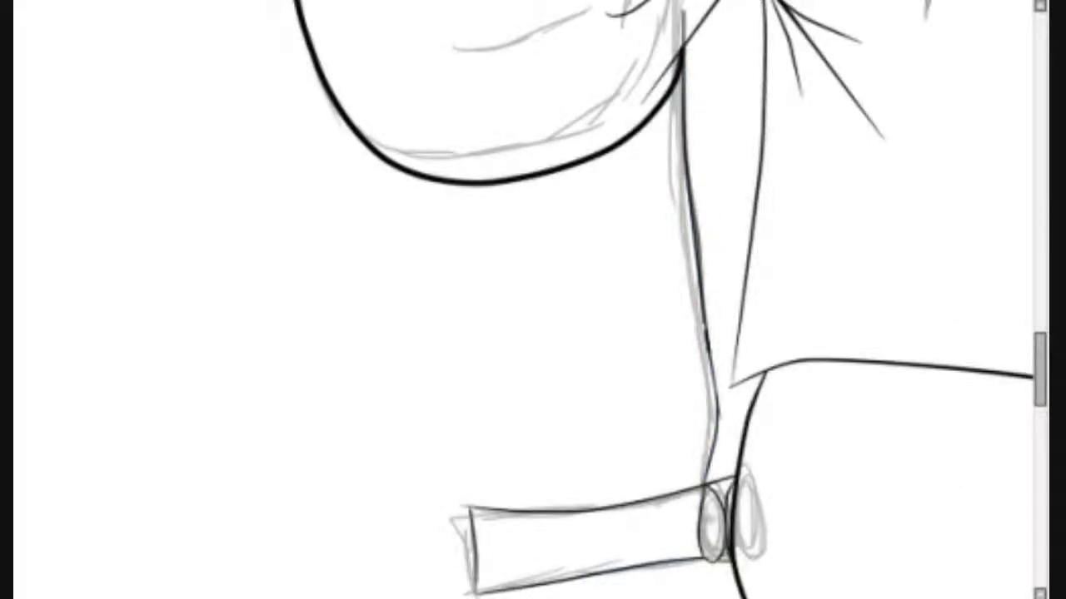
Step: Ink the upper and lower edges of the sword's blade and its pointed tip in front of the hip
{"action": "scroll", "coordinate": [583, 333], "scroll_direction": "down", "scroll_amount": 5}
{"action": "scroll", "coordinate": [716, 325], "scroll_direction": "up", "scroll_amount": 5}
{"action": "mouse_move", "coordinate": [119, 392]}
{"action": "left_mouse_down"}
{"action": "mouse_move", "coordinate": [820, 349]}
{"action": "mouse_move", "coordinate": [642, 369]}
{"action": "mouse_move", "coordinate": [799, 340]}
{"action": "left_mouse_up"}
{"action": "key", "text": "ctrl+z"}
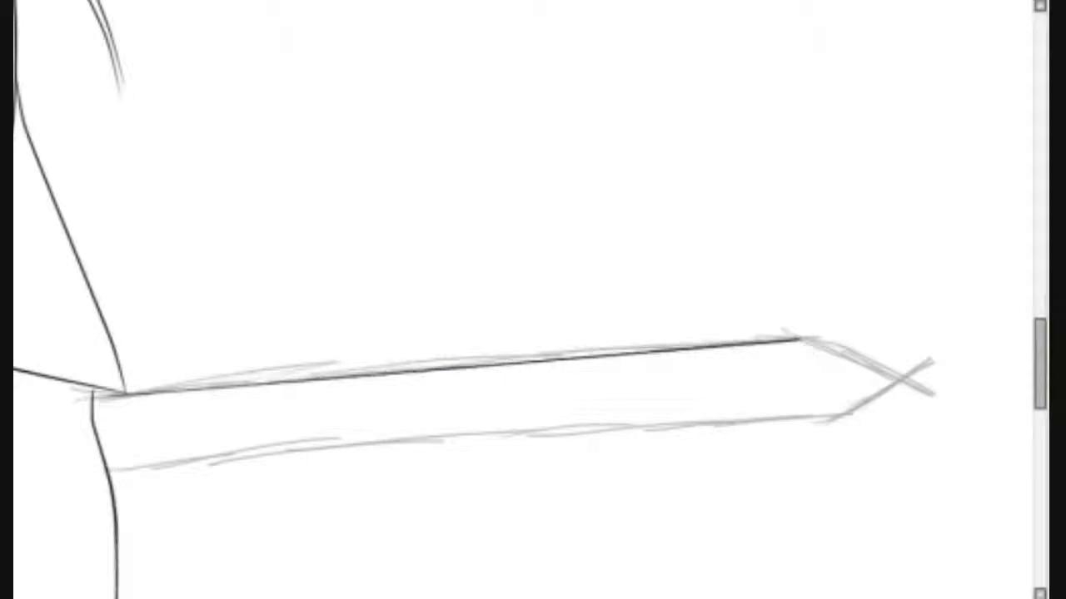
{"action": "left_click_drag", "start_coordinate": [114, 468], "coordinate": [821, 416]}
{"action": "mouse_move", "coordinate": [799, 339]}
{"action": "left_mouse_down"}
{"action": "mouse_move", "coordinate": [857, 382]}
{"action": "mouse_move", "coordinate": [824, 417]}
{"action": "left_mouse_up"}
{"action": "scroll", "coordinate": [533, 300], "scroll_direction": "down", "scroll_amount": 5}
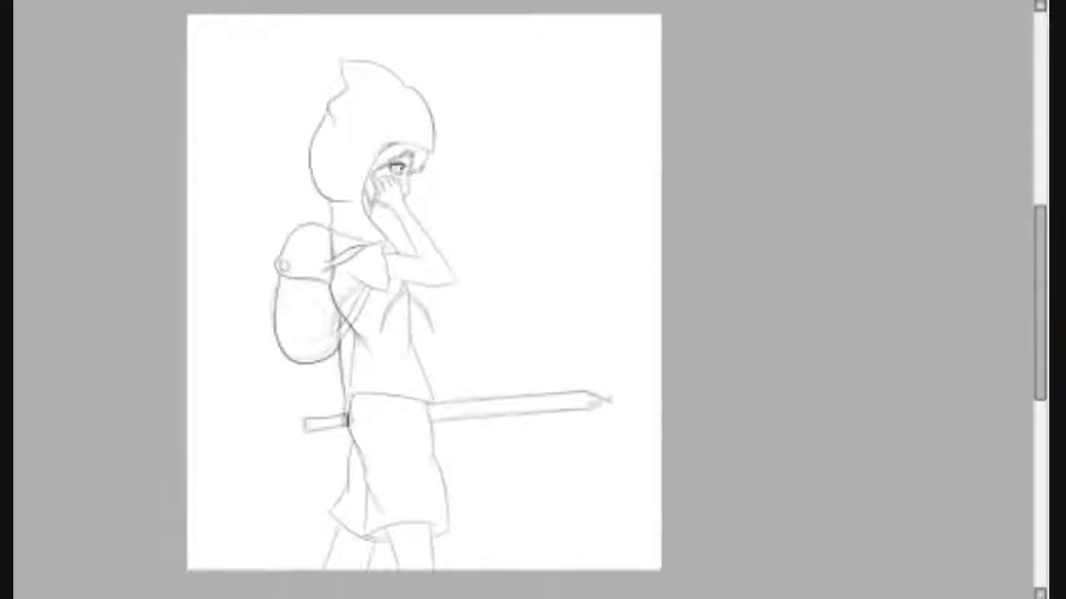
Step: Clean up the overlapping lines where the backpack meets the back and redraw the back's line between flap and lower strap
{"action": "scroll", "coordinate": [131, 297], "scroll_direction": "up", "scroll_amount": 5}
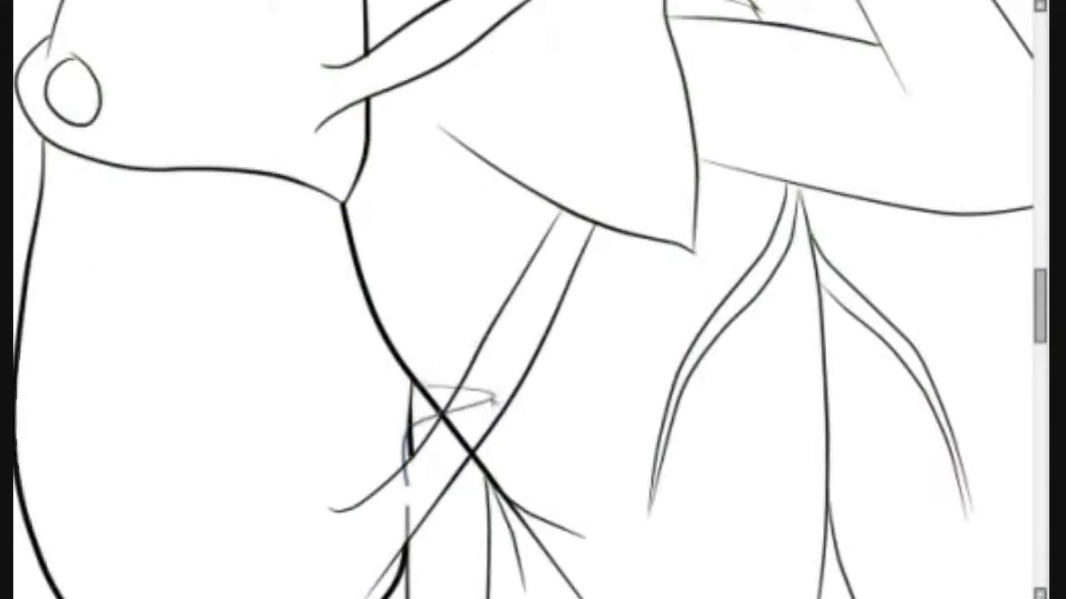
{"action": "scroll", "coordinate": [1027, 353], "scroll_direction": "down", "scroll_amount": 3}
{"action": "scroll", "coordinate": [1028, 352], "scroll_direction": "up", "scroll_amount": 6}
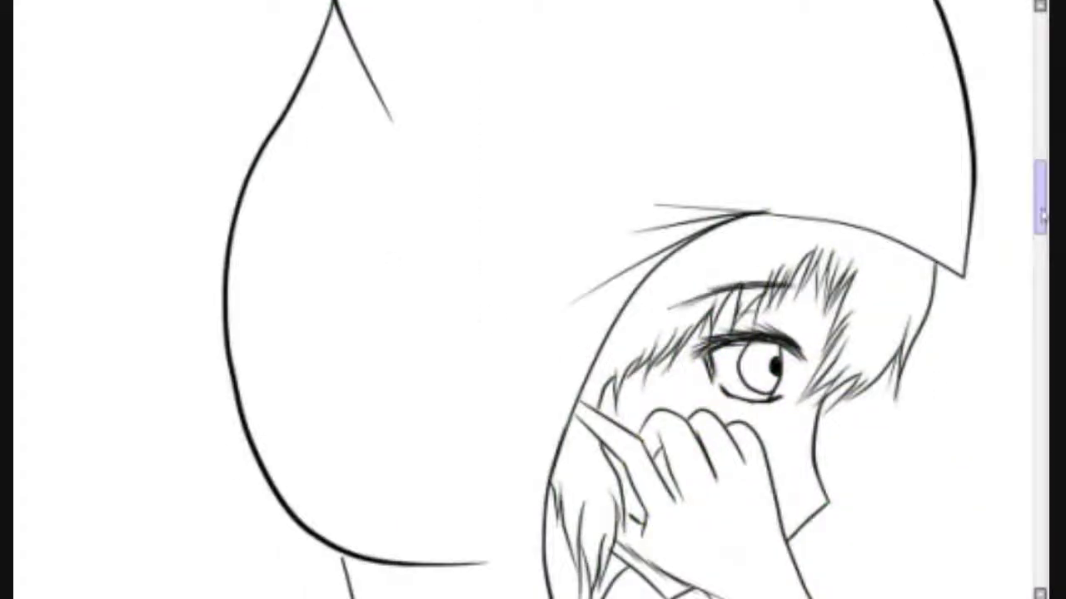
{"action": "left_click_drag", "start_coordinate": [1042, 215], "coordinate": [1041, 336]}
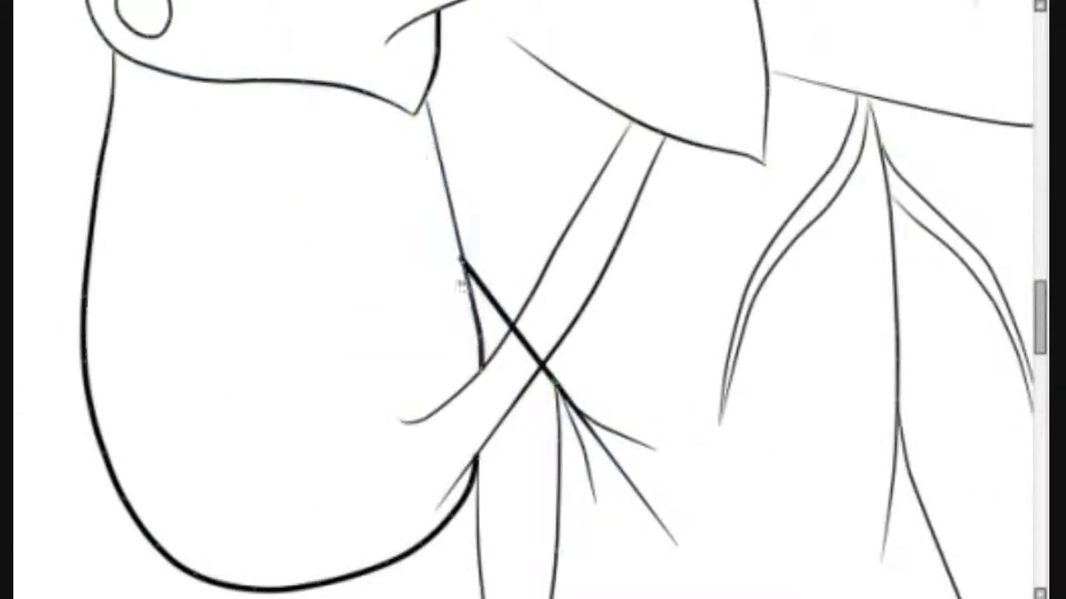
Step: Confirm the layer's name and block in the shirt's shoulders, sleeve and torso with flat light blue under the line art
{"action": "key", "text": "ctrl+minus"}
{"action": "scroll", "coordinate": [637, 299], "scroll_direction": "up", "scroll_amount": 2}
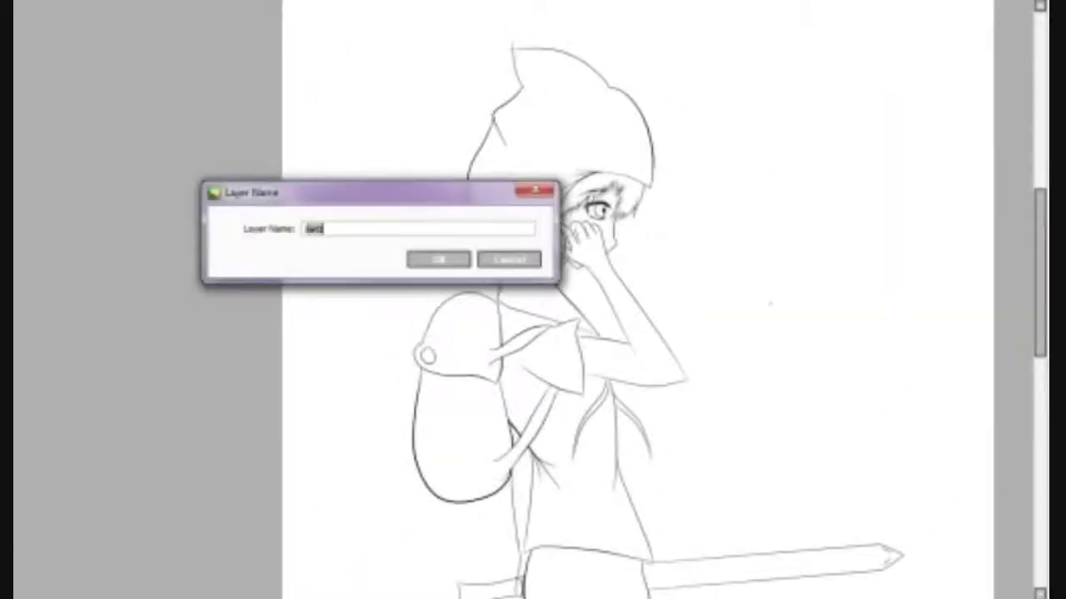
{"action": "key", "text": "Return"}
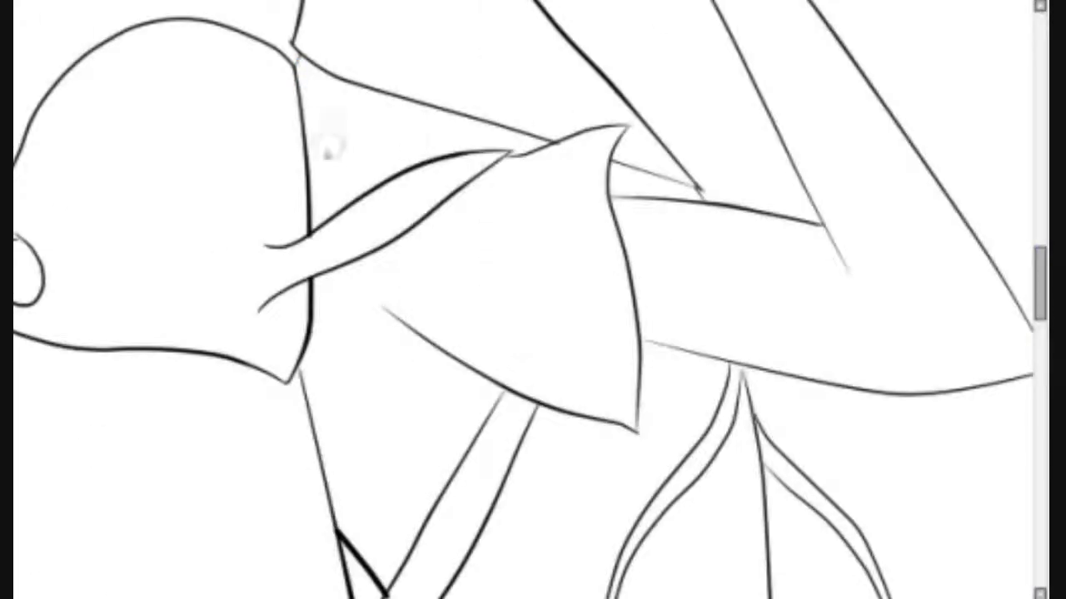
{"action": "mouse_move", "coordinate": [300, 59]}
{"action": "left_mouse_down"}
{"action": "mouse_move", "coordinate": [303, 131]}
{"action": "mouse_move", "coordinate": [607, 183]}
{"action": "mouse_move", "coordinate": [316, 141]}
{"action": "mouse_move", "coordinate": [383, 350]}
{"action": "left_mouse_up"}
{"action": "scroll", "coordinate": [607, 183], "scroll_direction": "down", "scroll_amount": 3}
{"action": "left_click", "coordinate": [375, 75]}
{"action": "left_click_drag", "start_coordinate": [499, 143], "coordinate": [382, 350]}
{"action": "left_click_drag", "start_coordinate": [537, 175], "coordinate": [433, 592]}
{"action": "mouse_move", "coordinate": [642, 108]}
{"action": "left_mouse_down"}
{"action": "mouse_move", "coordinate": [713, 191]}
{"action": "mouse_move", "coordinate": [587, 450]}
{"action": "left_mouse_up"}
{"action": "left_click_drag", "start_coordinate": [737, 142], "coordinate": [773, 595]}
{"action": "scroll", "coordinate": [921, 311], "scroll_direction": "down", "scroll_amount": 10}
{"action": "scroll", "coordinate": [920, 312], "scroll_direction": "up", "scroll_amount": 8}
{"action": "left_click", "coordinate": [649, 333]}
{"action": "left_click", "coordinate": [466, 125]}
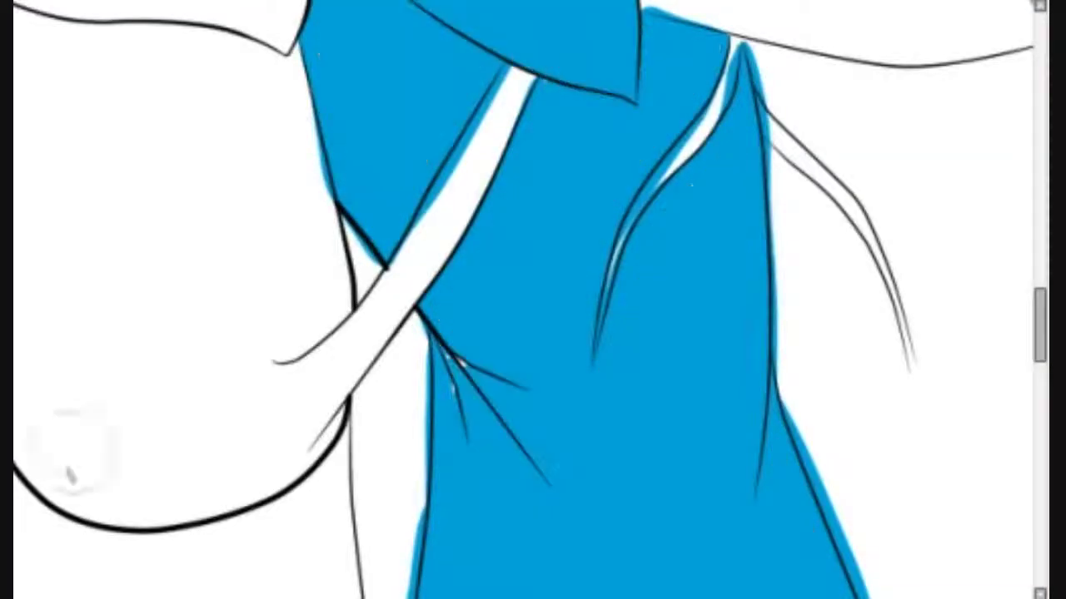
Step: Erase the blue overspill along the shirt's chest fold, lower backpack strap, side edges and hem
{"action": "mouse_move", "coordinate": [737, 46]}
{"action": "left_mouse_down"}
{"action": "mouse_move", "coordinate": [666, 170]}
{"action": "mouse_move", "coordinate": [779, 366]}
{"action": "mouse_move", "coordinate": [857, 595]}
{"action": "left_mouse_up"}
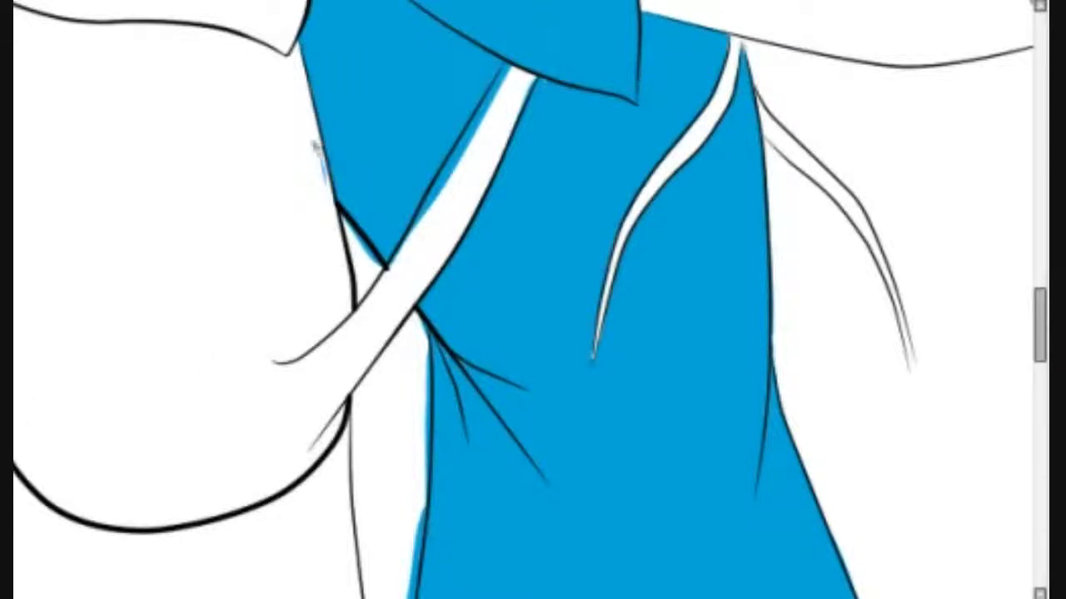
{"action": "left_click_drag", "start_coordinate": [375, 259], "coordinate": [503, 71]}
{"action": "scroll", "coordinate": [533, 299], "scroll_direction": "down", "scroll_amount": 4}
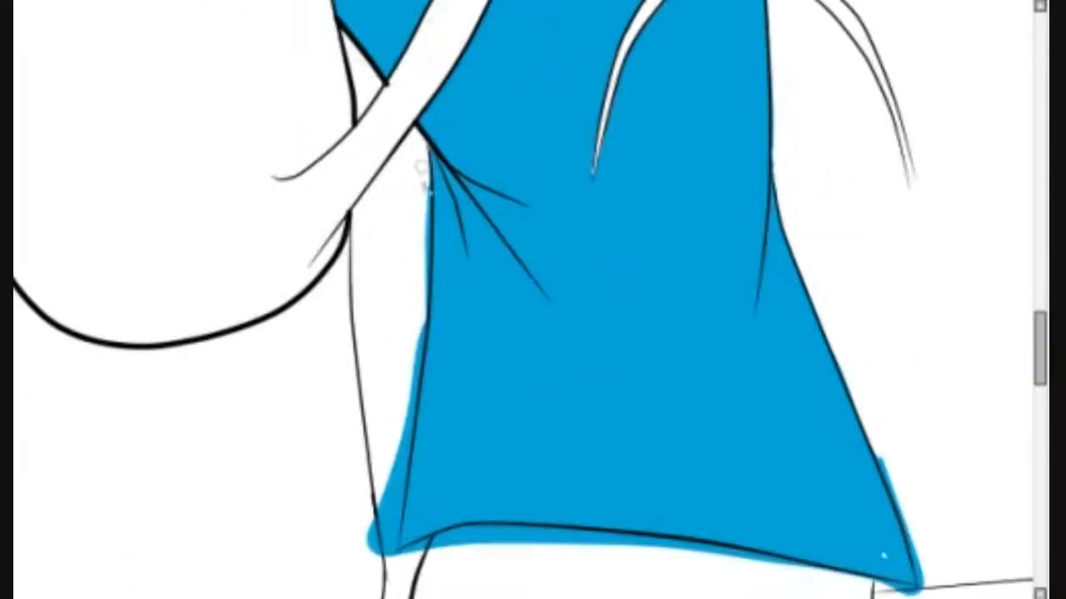
{"action": "mouse_move", "coordinate": [428, 141]}
{"action": "left_mouse_down"}
{"action": "mouse_move", "coordinate": [391, 550]}
{"action": "mouse_move", "coordinate": [633, 537]}
{"action": "mouse_move", "coordinate": [915, 587]}
{"action": "mouse_move", "coordinate": [695, 543]}
{"action": "left_mouse_up"}
{"action": "scroll", "coordinate": [806, 422], "scroll_direction": "down", "scroll_amount": 4}
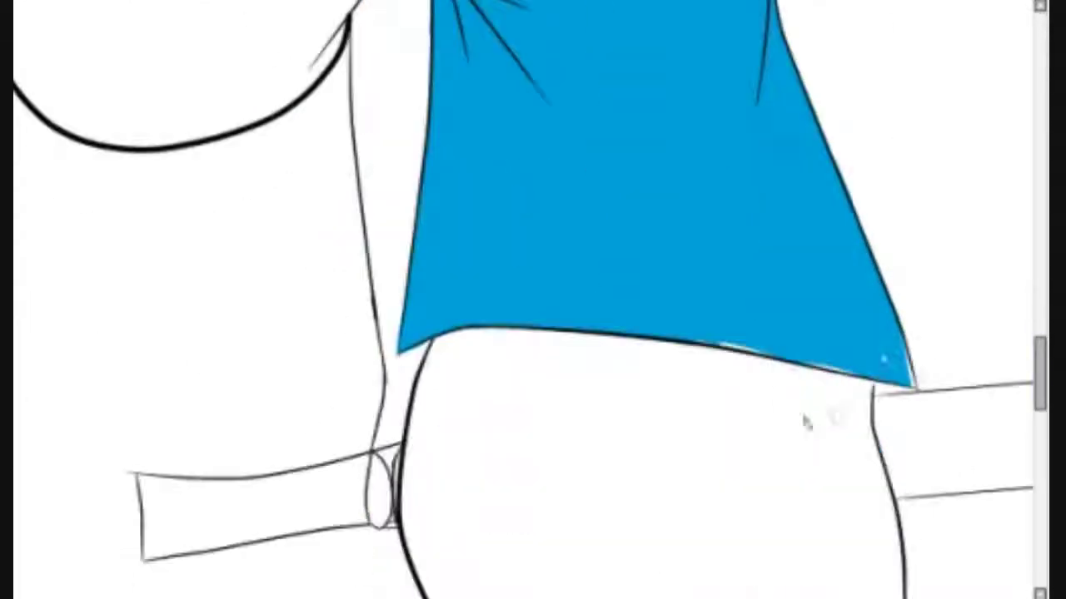
Step: Clean the blue edges along the neckline and upper backpack strap and paint in the white gap at the shoulder's pointed tip
{"action": "scroll", "coordinate": [533, 299], "scroll_direction": "up", "scroll_amount": 6}
{"action": "left_click_drag", "start_coordinate": [293, 325], "coordinate": [281, 161]}
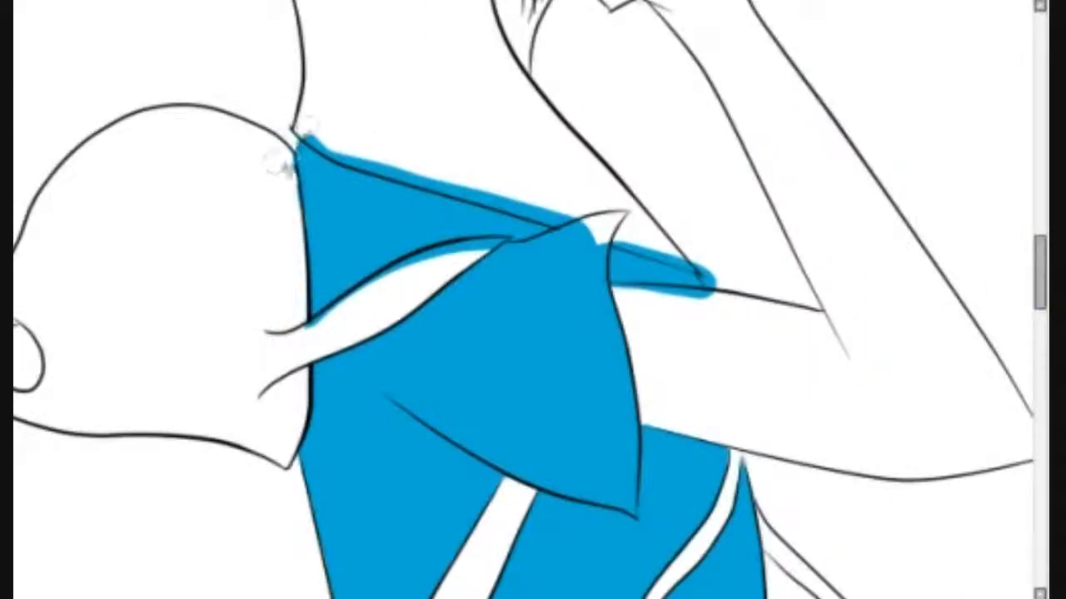
{"action": "mouse_move", "coordinate": [463, 176]}
{"action": "left_mouse_down"}
{"action": "mouse_move", "coordinate": [703, 250]}
{"action": "mouse_move", "coordinate": [712, 279]}
{"action": "left_mouse_up"}
{"action": "left_click_drag", "start_coordinate": [550, 213], "coordinate": [628, 250]}
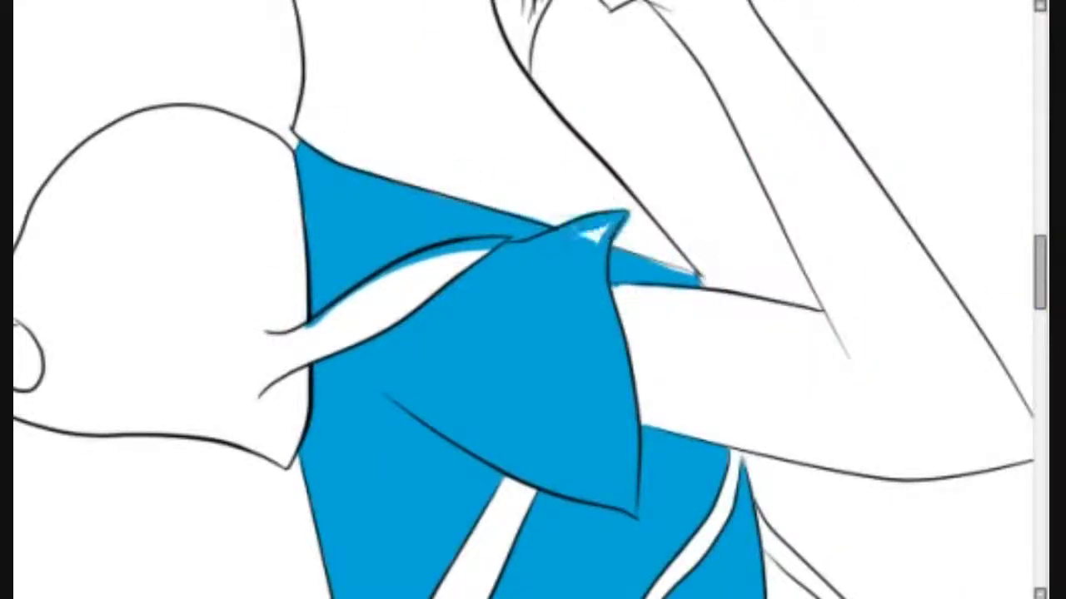
{"action": "left_click_drag", "start_coordinate": [375, 278], "coordinate": [492, 241]}
{"action": "left_click_drag", "start_coordinate": [309, 340], "coordinate": [495, 241]}
Step: Fill the shorts with a darker flat blue down to the hems, including the inner folds of both legs
{"action": "scroll", "coordinate": [613, 263], "scroll_direction": "down", "scroll_amount": 6}
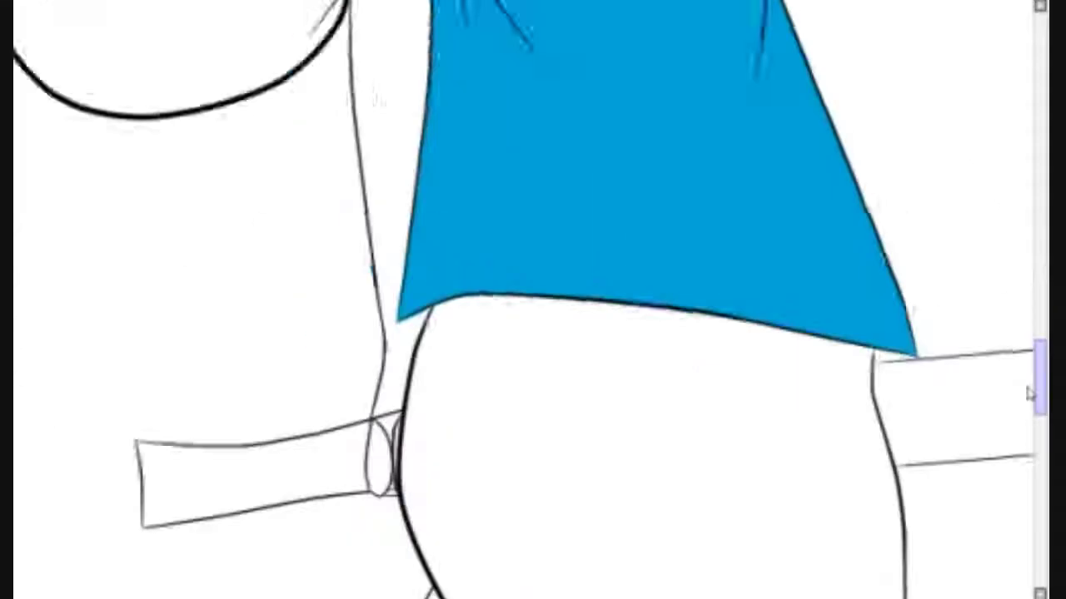
{"action": "scroll", "coordinate": [613, 263], "scroll_direction": "up", "scroll_amount": 12}
{"action": "scroll", "coordinate": [658, 308], "scroll_direction": "down", "scroll_amount": 10}
{"action": "left_click", "coordinate": [658, 308]}
{"action": "key", "text": "ctrl+z"}
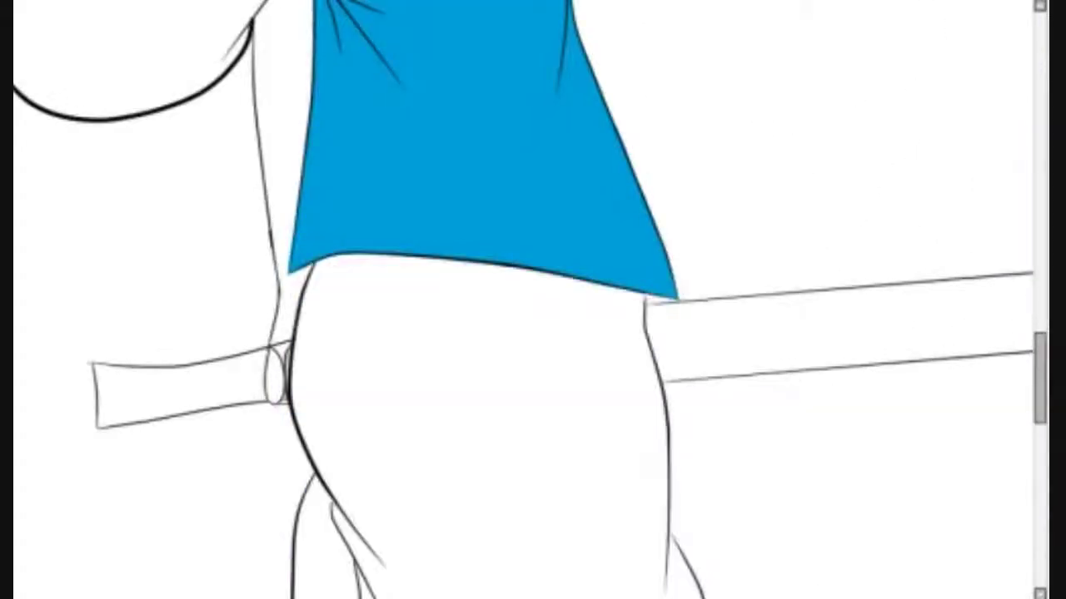
{"action": "left_click", "coordinate": [662, 307]}
{"action": "scroll", "coordinate": [1007, 355], "scroll_direction": "down", "scroll_amount": 5}
{"action": "scroll", "coordinate": [419, 357], "scroll_direction": "down", "scroll_amount": 3}
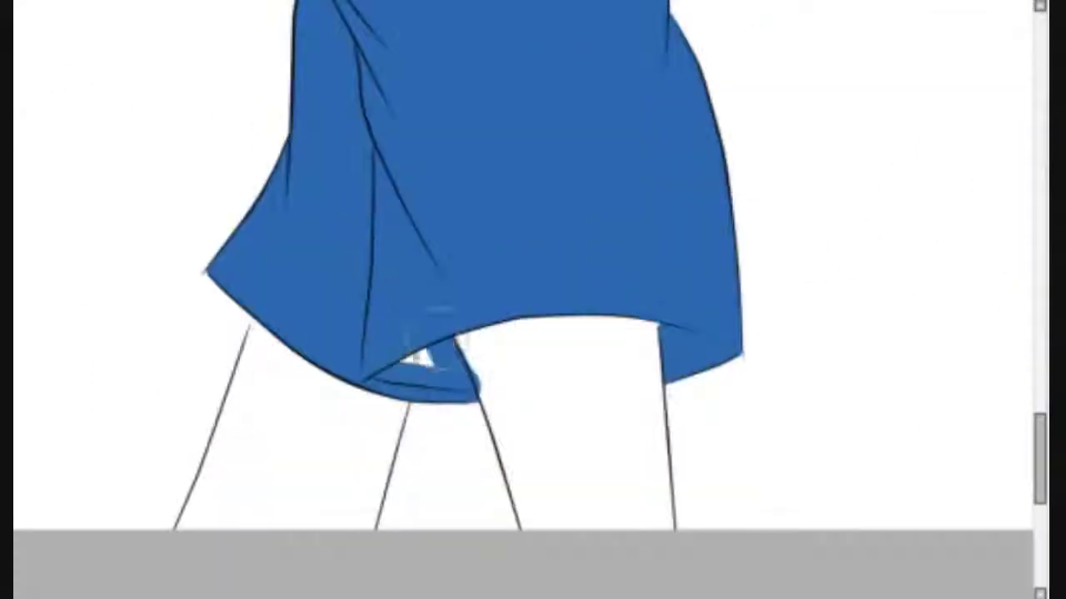
Step: Color the backpack's flap and upper strap light green and its body, button and lower strap darker green, following the character reference
{"action": "scroll", "coordinate": [454, 423], "scroll_direction": "up", "scroll_amount": 15}
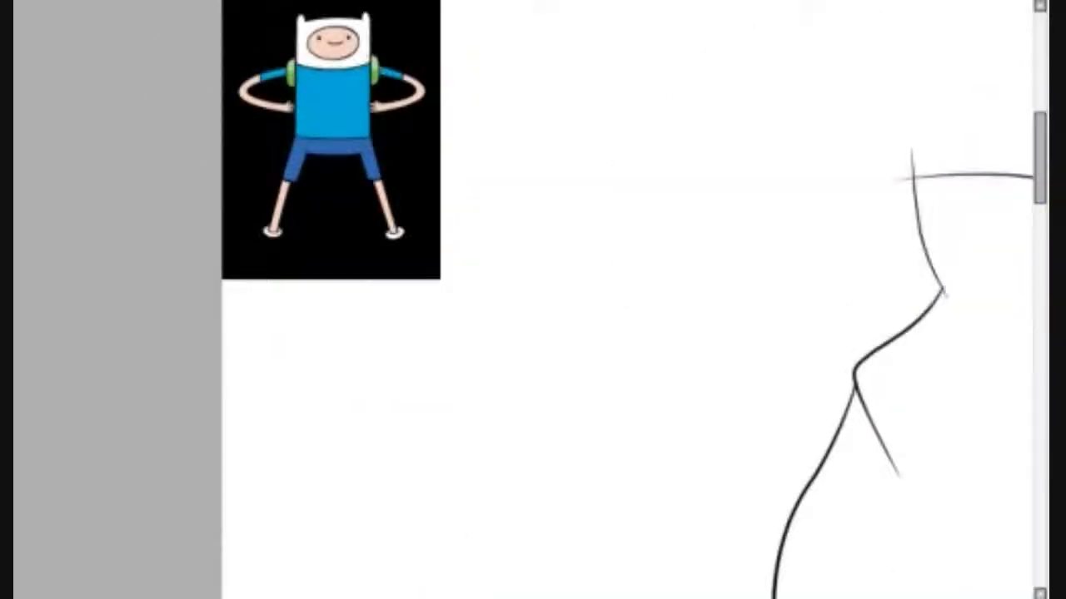
{"action": "scroll", "coordinate": [533, 299], "scroll_direction": "right", "scroll_amount": 5}
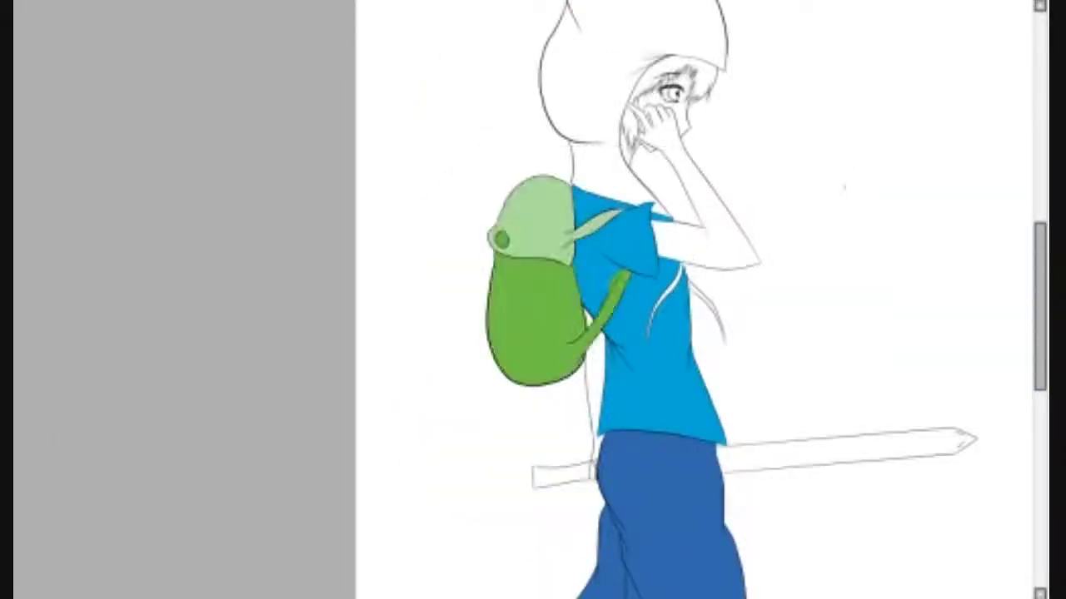
{"action": "scroll", "coordinate": [716, 300], "scroll_direction": "up", "scroll_amount": 2}
Step: Fill the near leg, face, hand and both arms with a flat peach skin tone
{"action": "scroll", "coordinate": [533, 299], "scroll_direction": "up", "scroll_amount": 5}
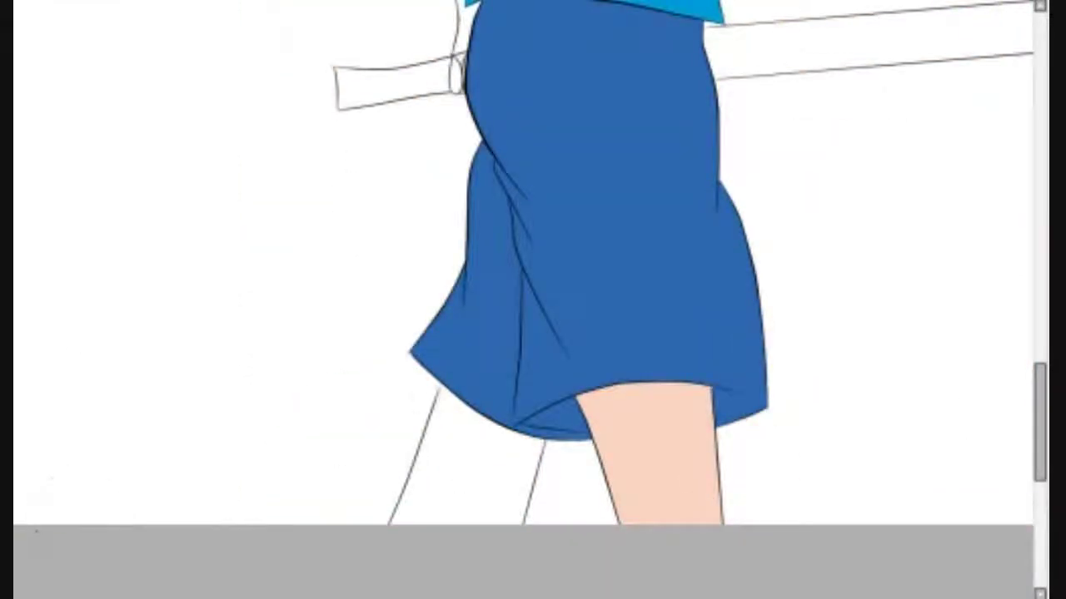
{"action": "scroll", "coordinate": [532, 299], "scroll_direction": "down", "scroll_amount": 3}
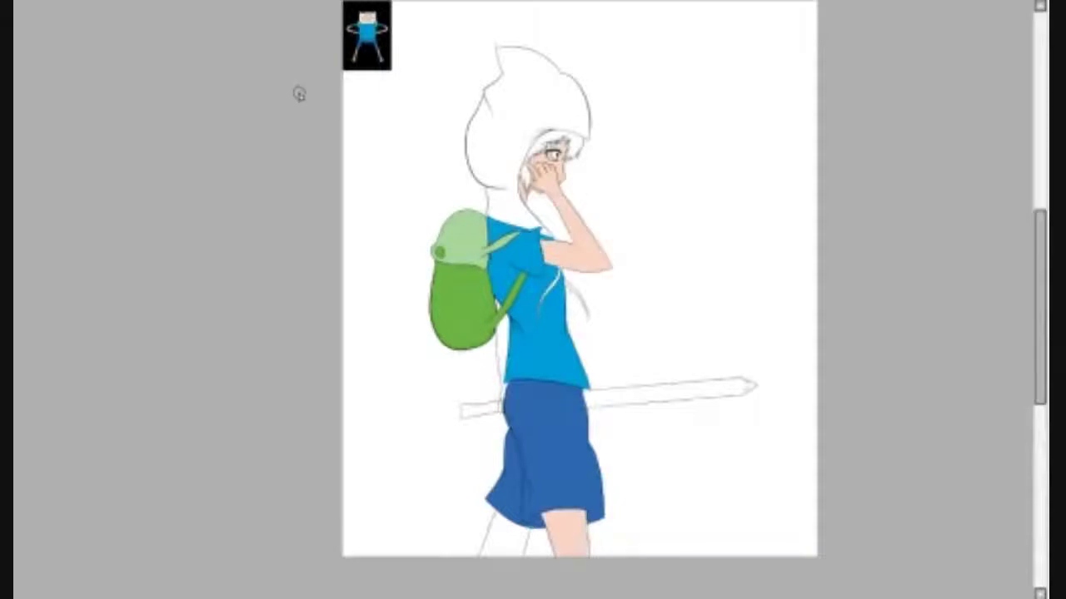
{"action": "scroll", "coordinate": [752, 411], "scroll_direction": "up", "scroll_amount": 5}
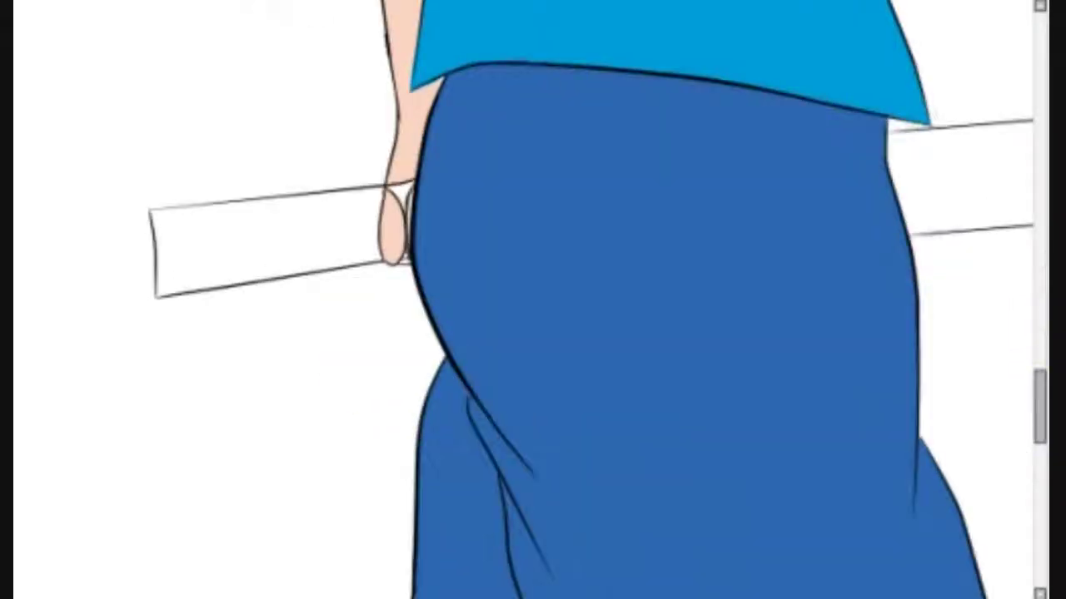
Step: Redraw the sword's handle with wrapped bands and a round pommel containing an inner circle, following the sword reference
{"action": "scroll", "coordinate": [375, 340], "scroll_direction": "down", "scroll_amount": 5}
{"action": "scroll", "coordinate": [518, 383], "scroll_direction": "up", "scroll_amount": 5}
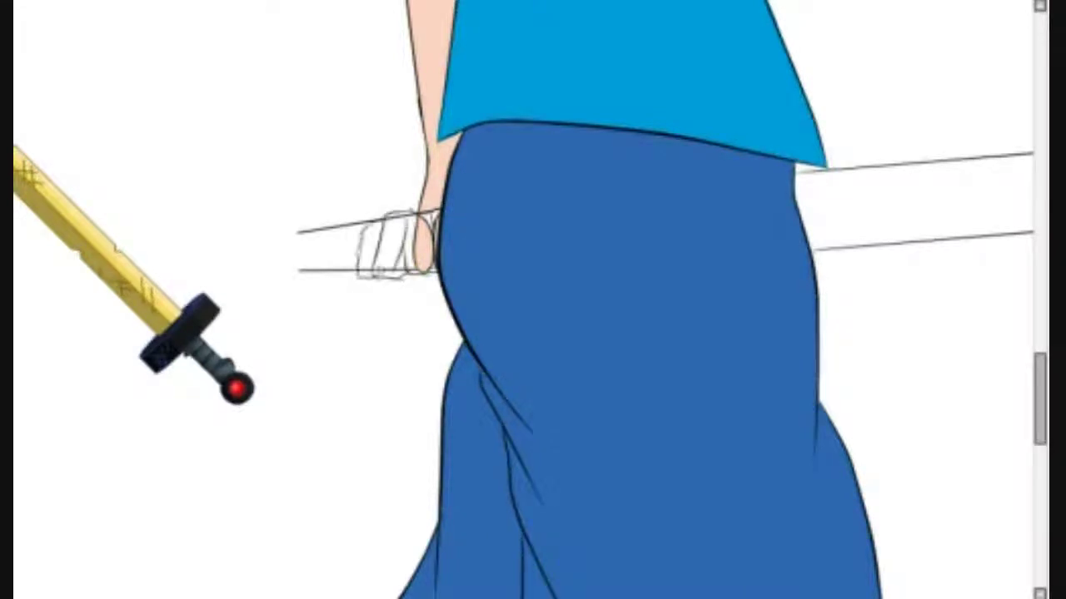
{"action": "scroll", "coordinate": [523, 301], "scroll_direction": "up", "scroll_amount": 2}
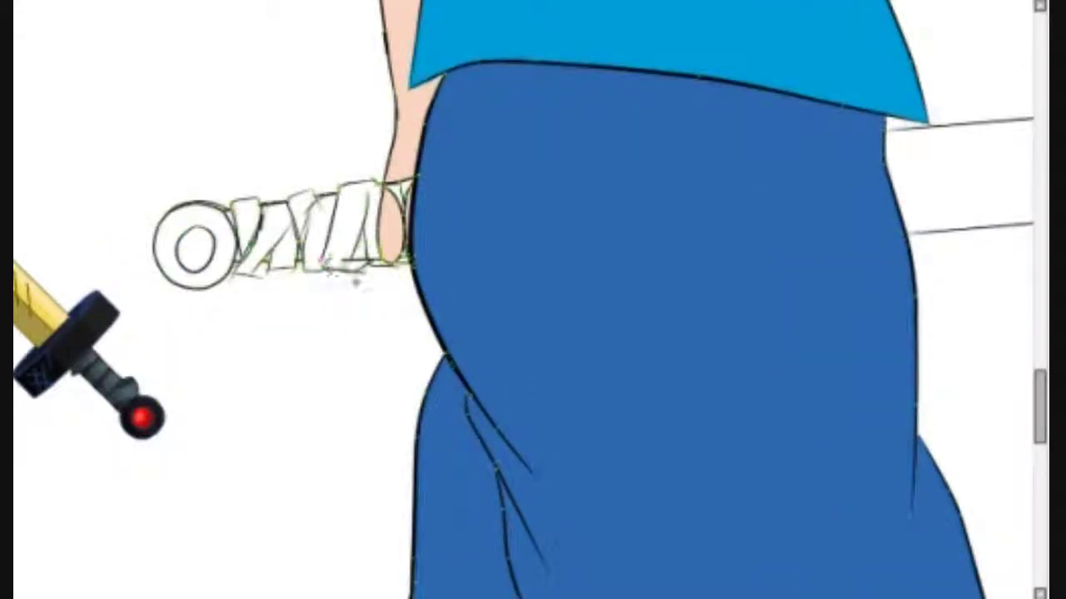
{"action": "left_click_drag", "start_coordinate": [356, 283], "coordinate": [391, 277]}
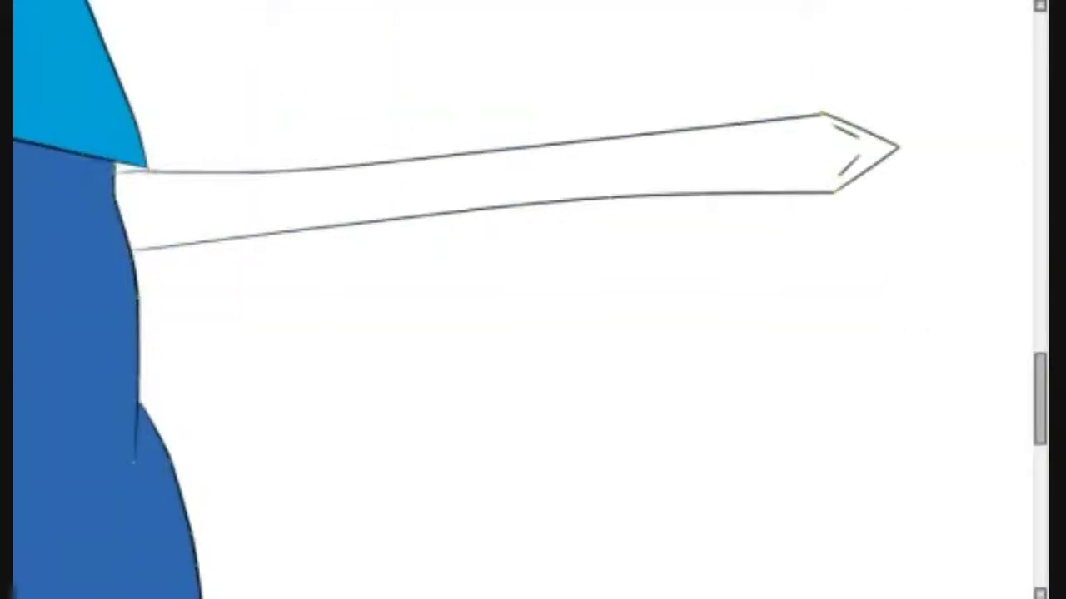
Step: Redraw the blade's outline with two nicks in the upper edge and two larger ones in the lower edge
{"action": "mouse_move", "coordinate": [380, 273]}
{"action": "left_mouse_down"}
{"action": "mouse_move", "coordinate": [633, 200]}
{"action": "mouse_move", "coordinate": [607, 230]}
{"action": "mouse_move", "coordinate": [147, 262]}
{"action": "mouse_move", "coordinate": [291, 183]}
{"action": "mouse_move", "coordinate": [504, 160]}
{"action": "left_mouse_up"}
{"action": "scroll", "coordinate": [503, 161], "scroll_direction": "down", "scroll_amount": 5}
{"action": "scroll", "coordinate": [286, 254], "scroll_direction": "up", "scroll_amount": 5}
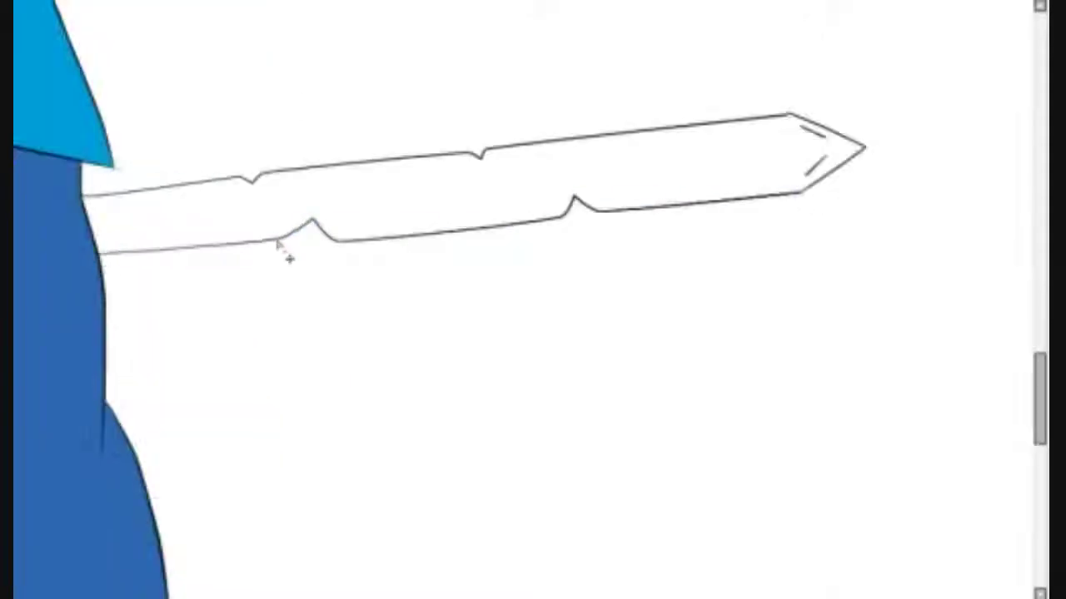
Step: Fill the wrapped bands of the sword's handle with dark grey
{"action": "scroll", "coordinate": [285, 255], "scroll_direction": "left", "scroll_amount": 5}
{"action": "left_click", "coordinate": [424, 249]}
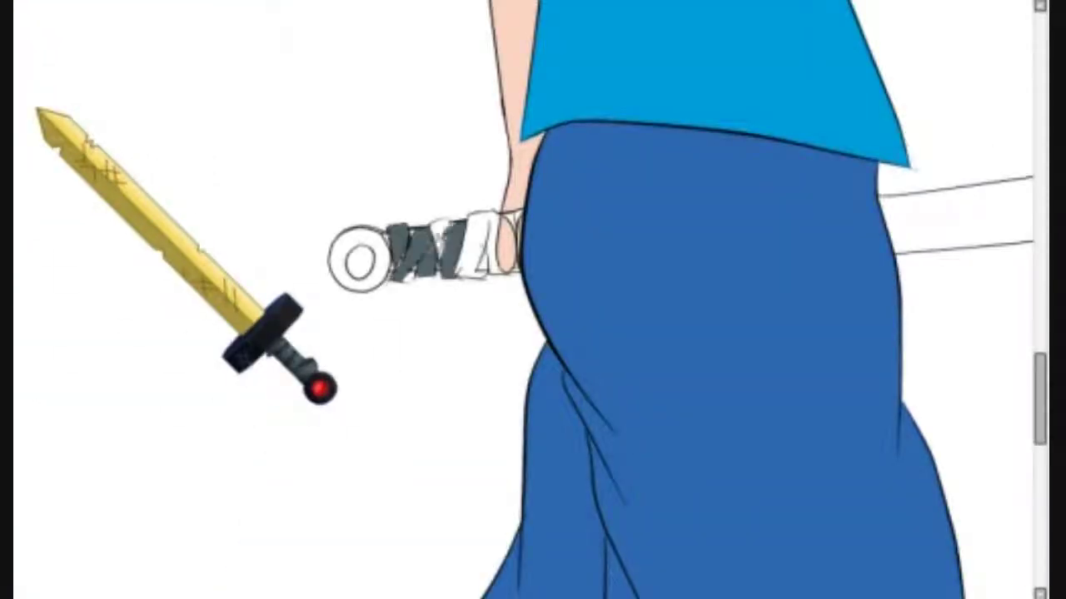
{"action": "left_click", "coordinate": [481, 243]}
Step: Color the handle's round pommel and fill the nicked blade with flat golden yellow
{"action": "left_click", "coordinate": [358, 261]}
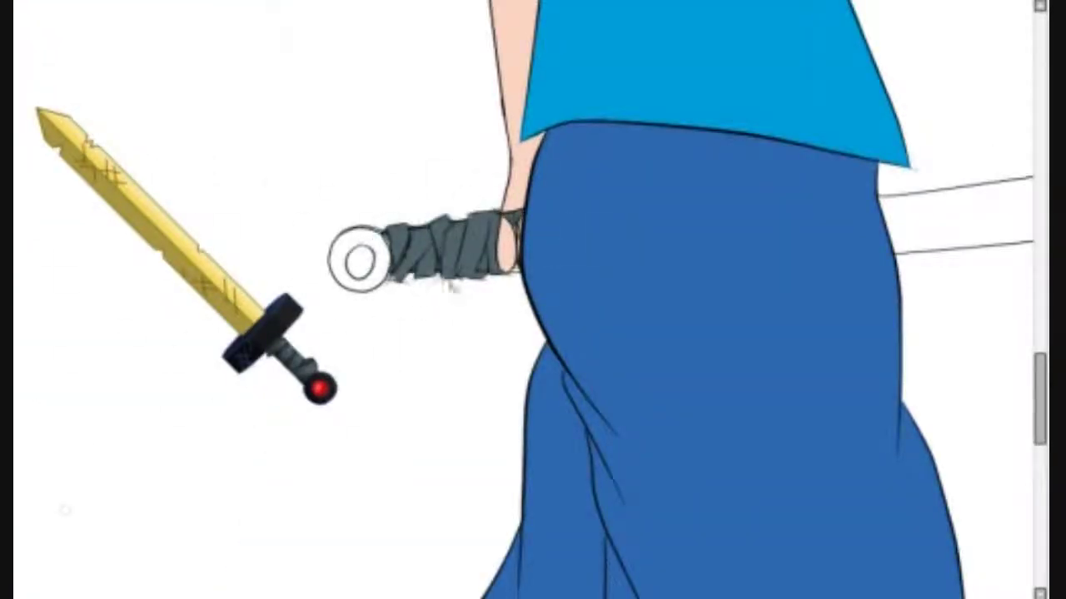
{"action": "left_click", "coordinate": [337, 265]}
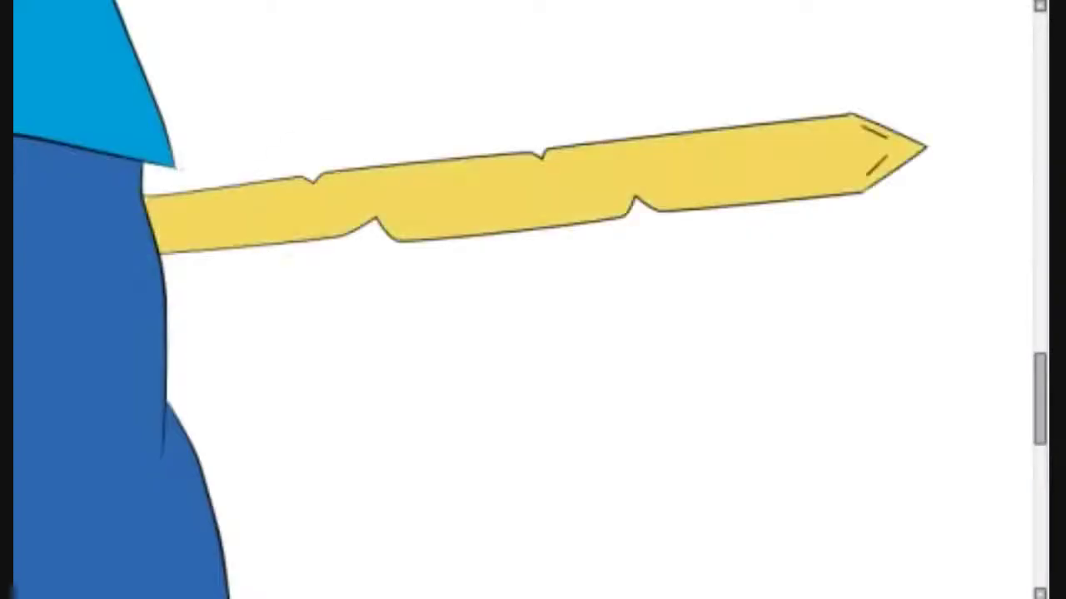
{"action": "scroll", "coordinate": [416, 300], "scroll_direction": "right", "scroll_amount": 3}
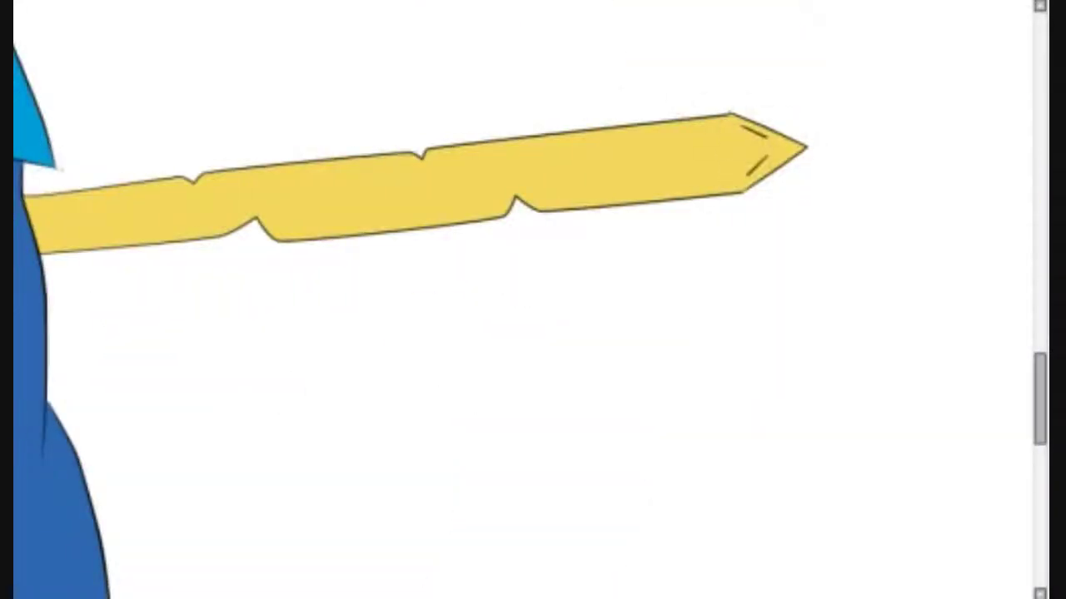